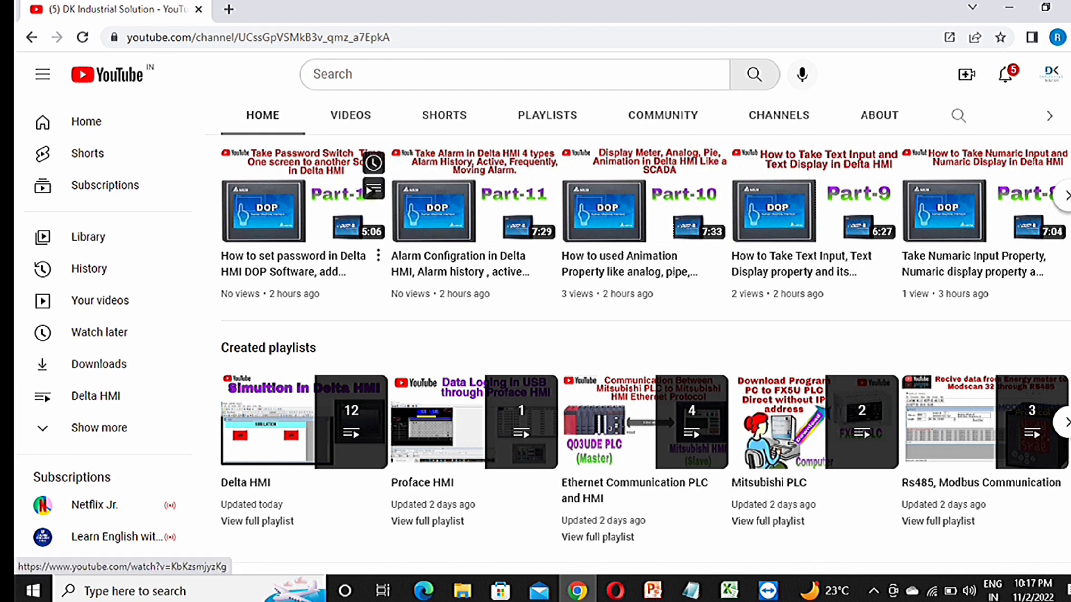
Step: Search Windows for NB-Designer and launch it
left_click(159, 590)
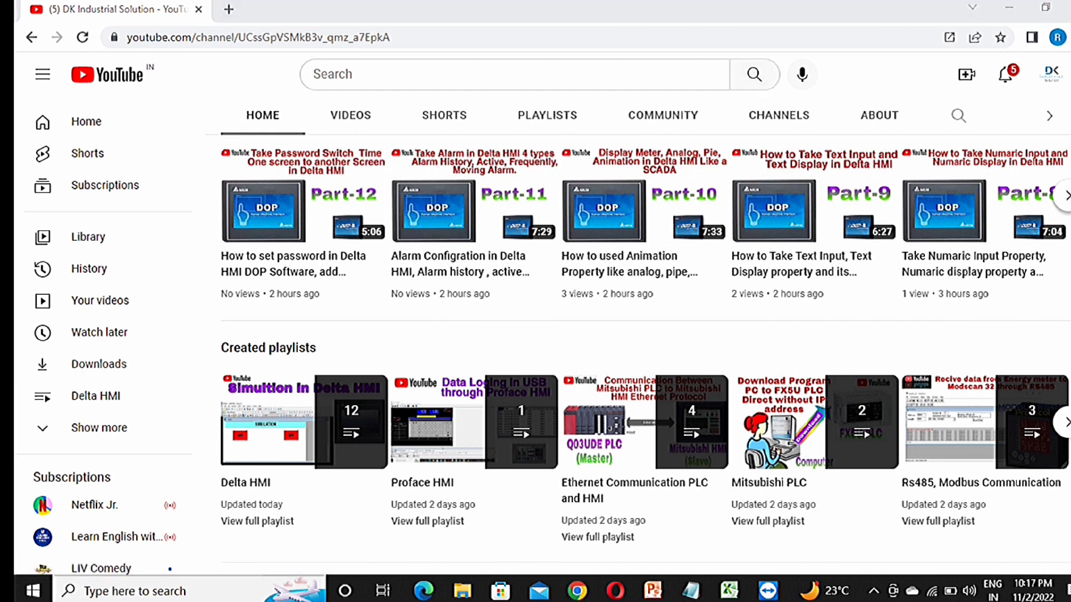
type("Nb")
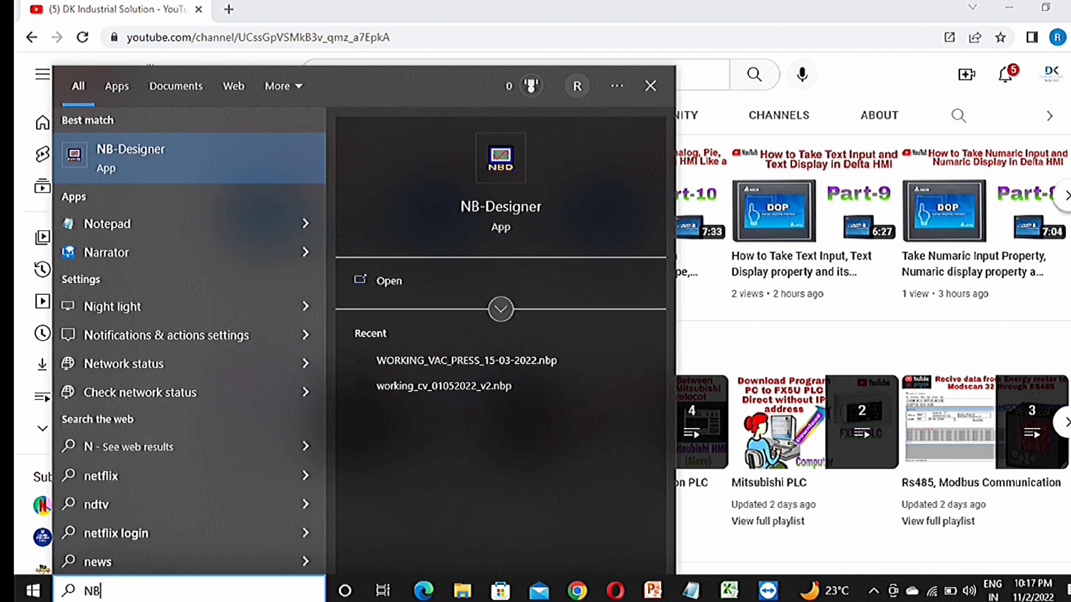
key("Escape")
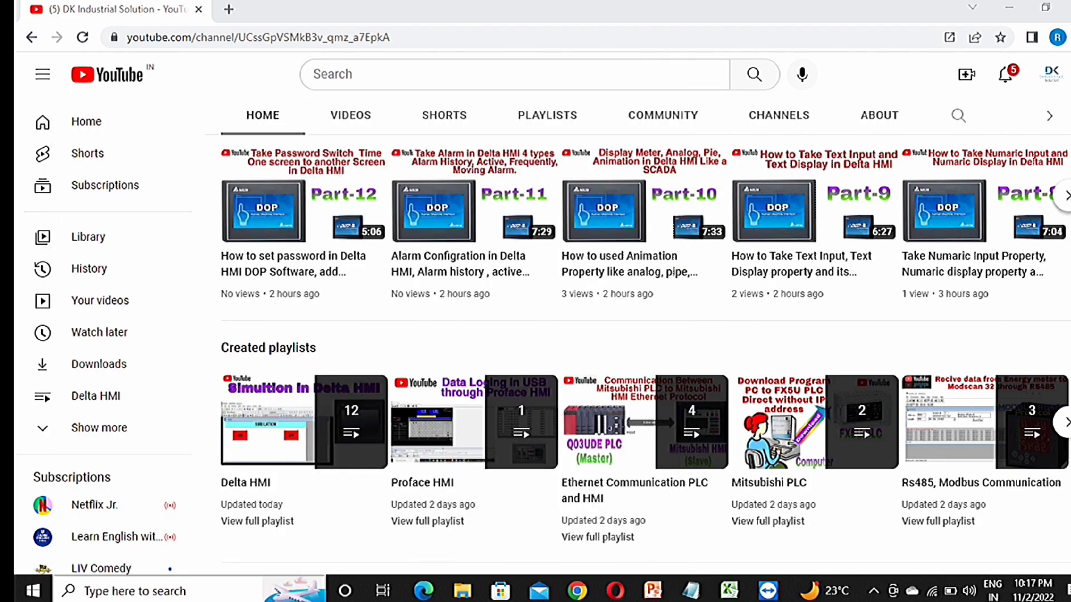
key("Left")
key("Return")
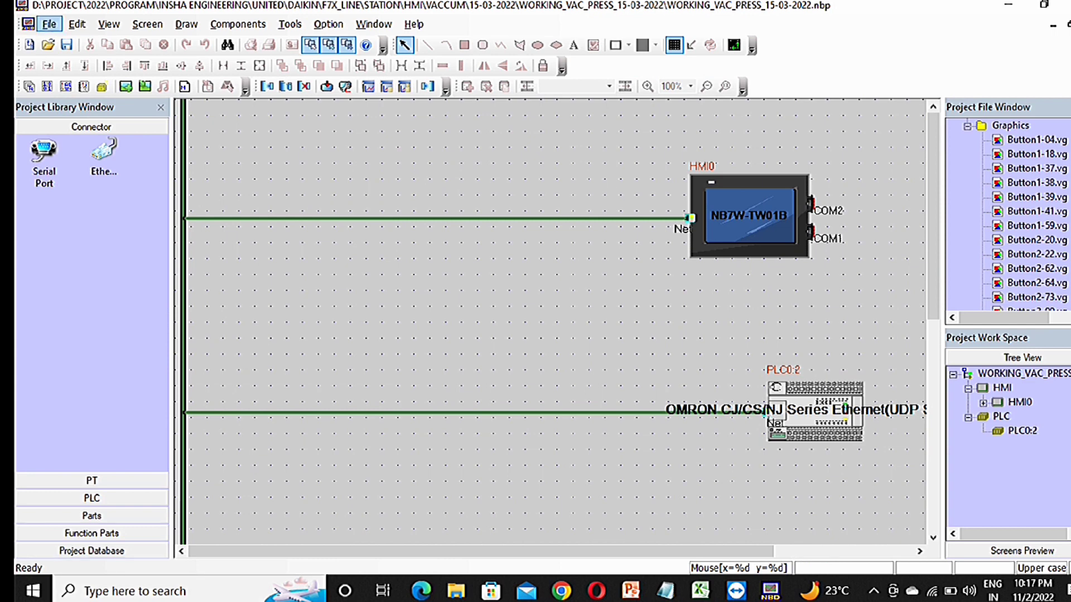
left_click(49, 24)
left_click(73, 41)
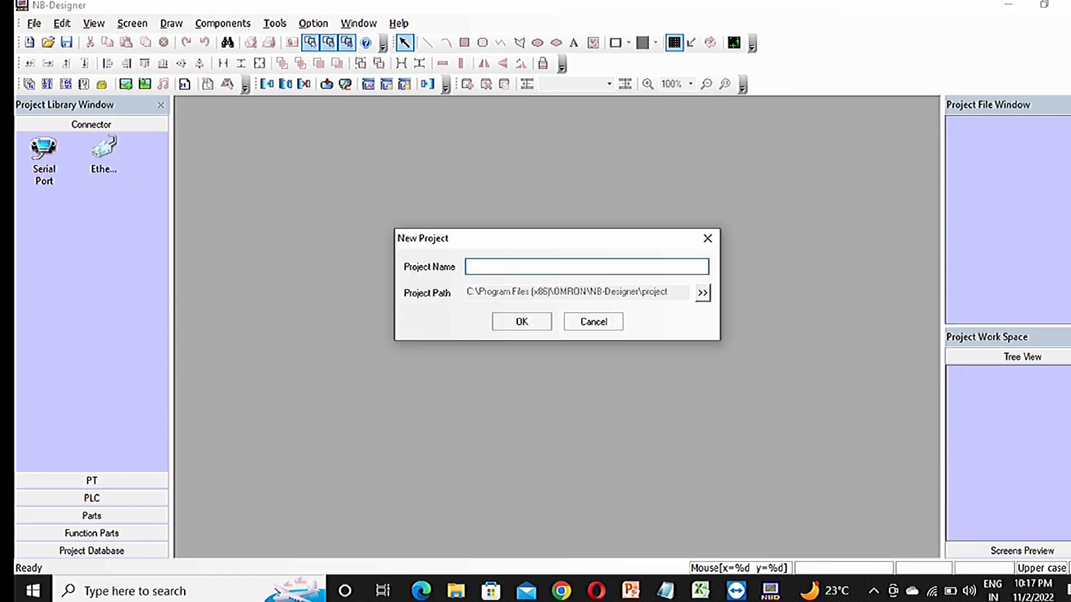
left_click(708, 238)
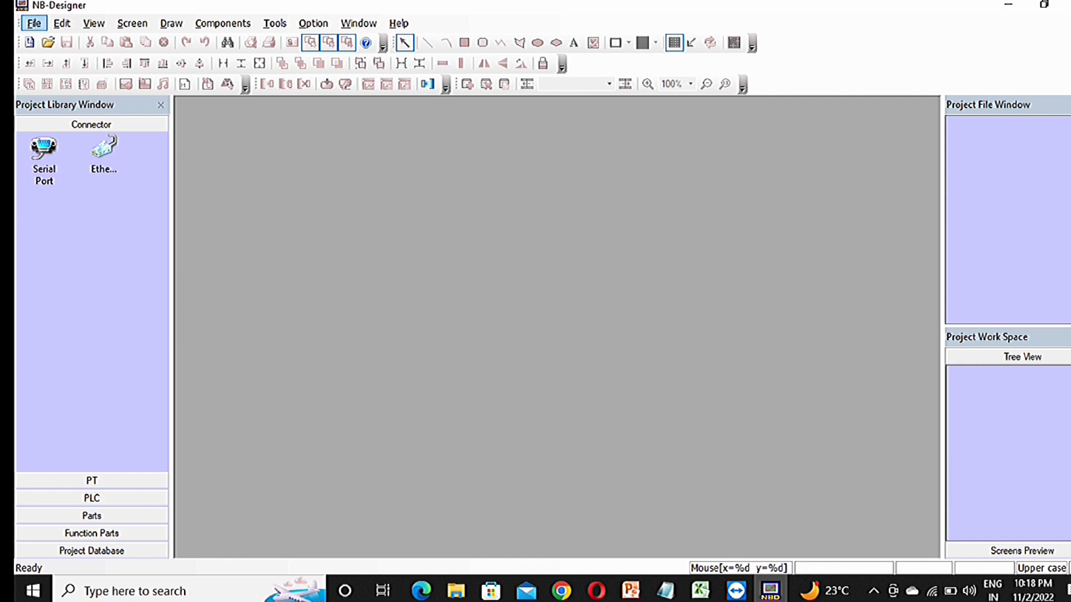
Step: Create a new project named YOUTUBE_PART-1 in the default project path and close the Output Window
left_click(34, 23)
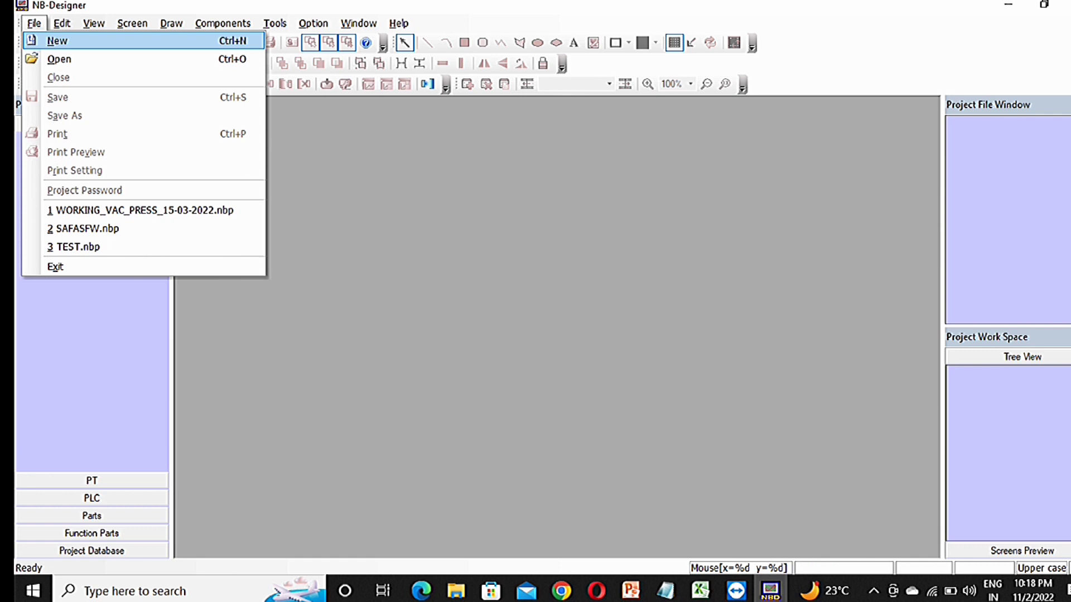
left_click(58, 41)
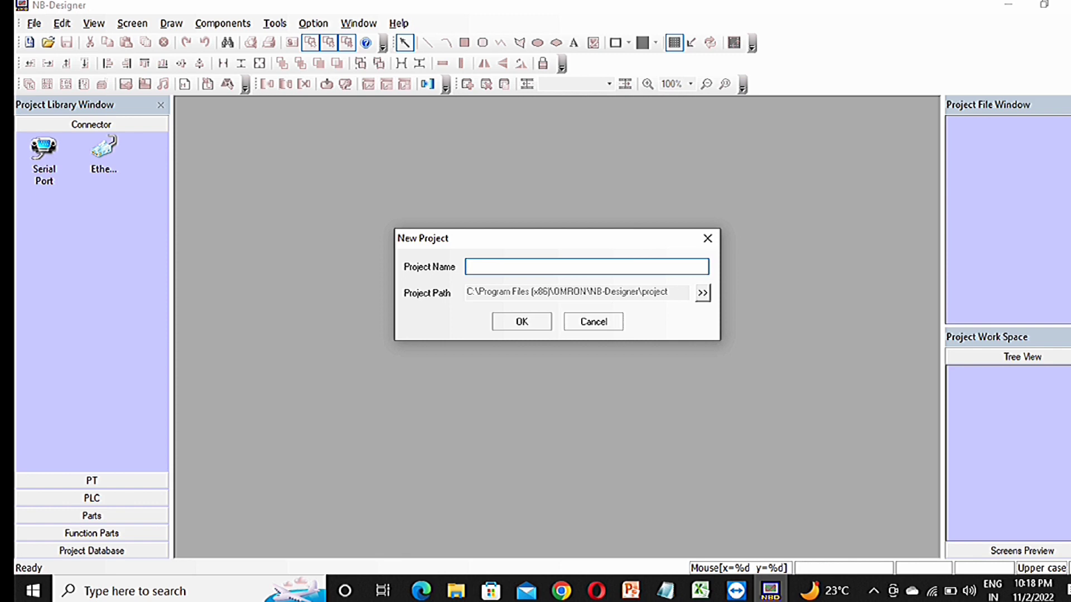
type("YOUTUBE_PART")
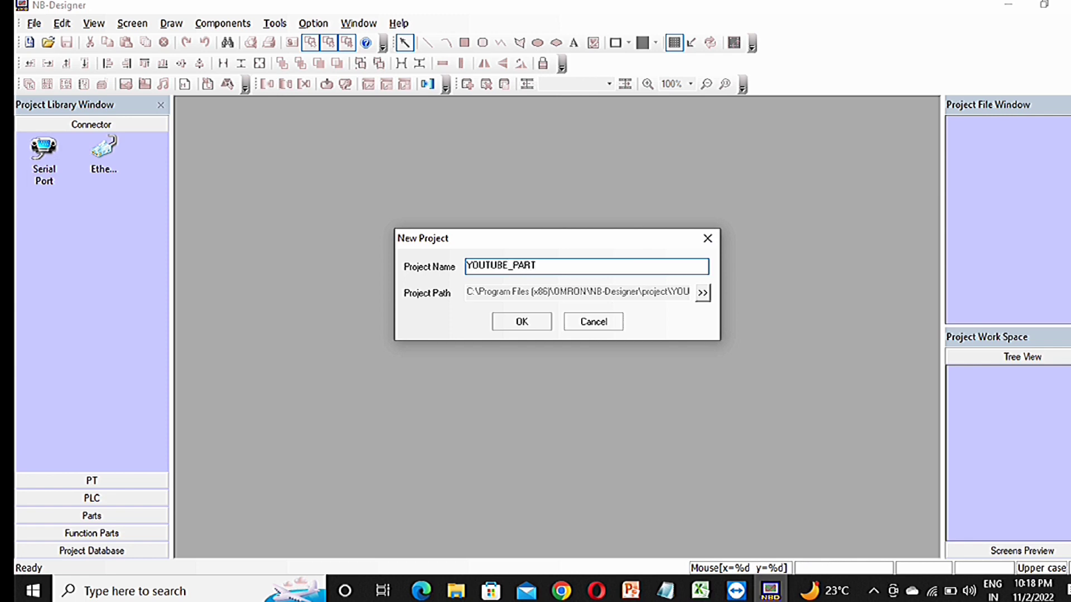
type("-1")
key("Return")
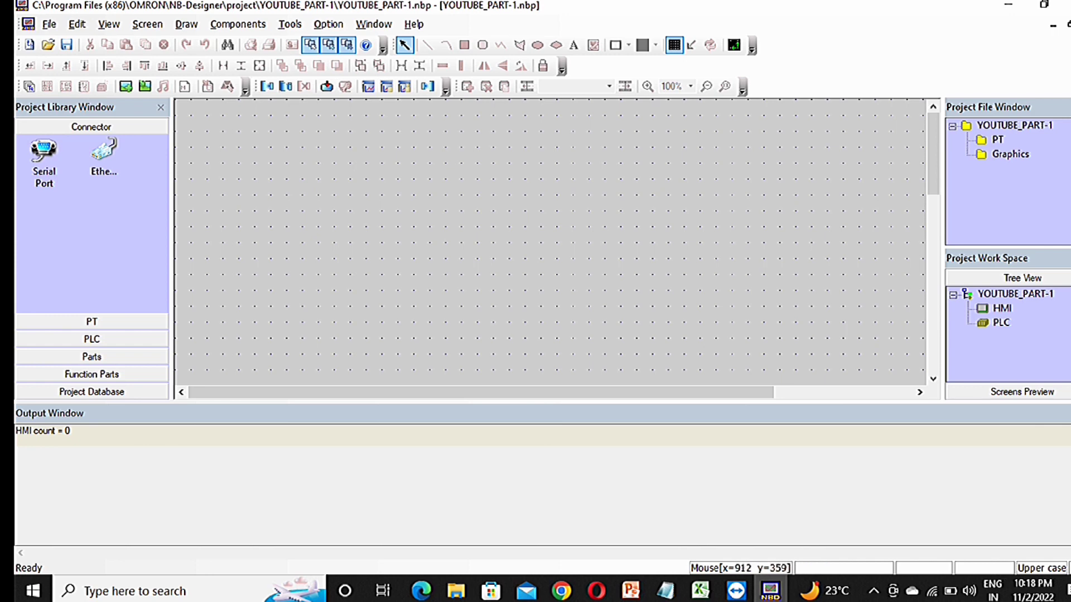
left_click(1069, 414)
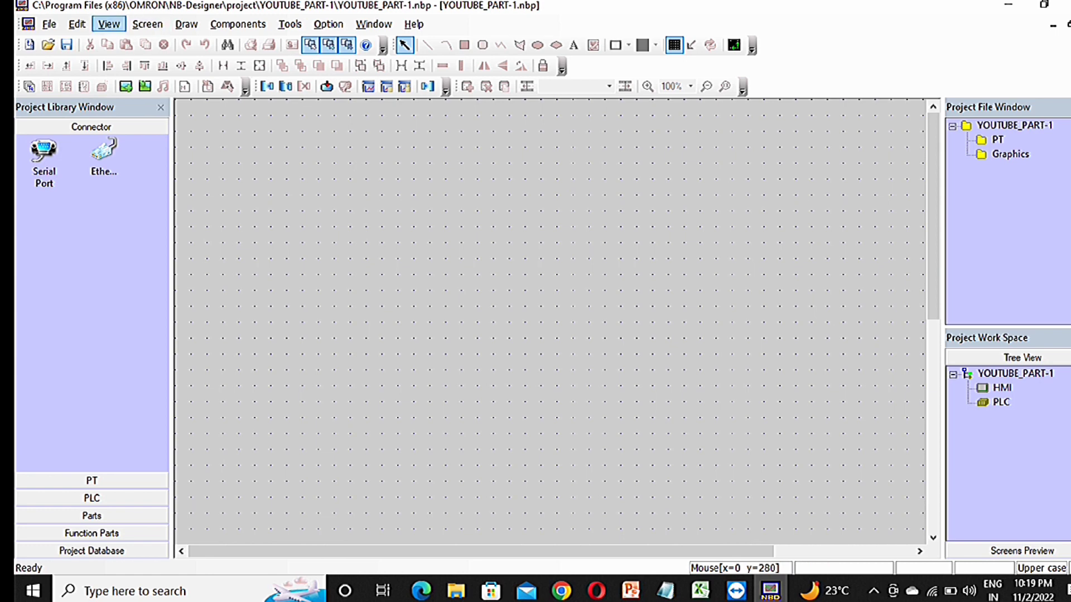
Step: Hide the Project Library Window and show it again
left_click(109, 24)
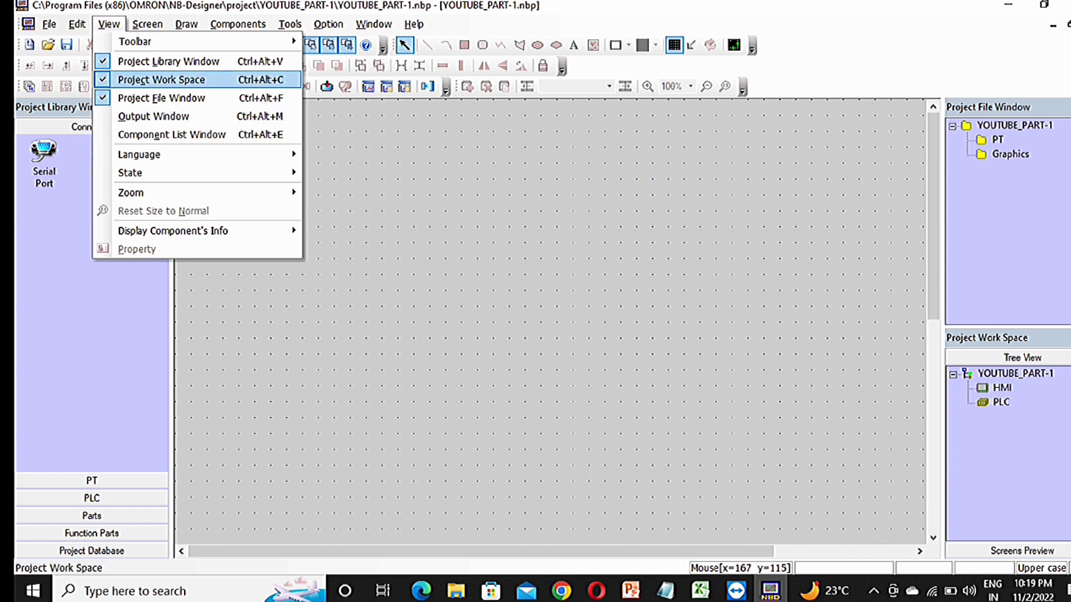
left_click(167, 61)
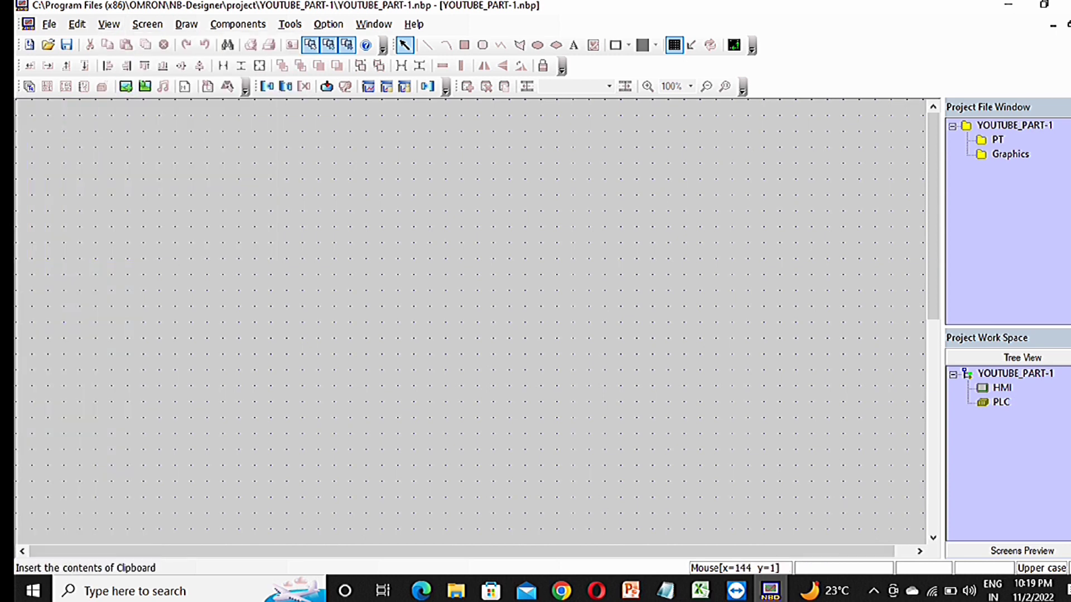
left_click(109, 24)
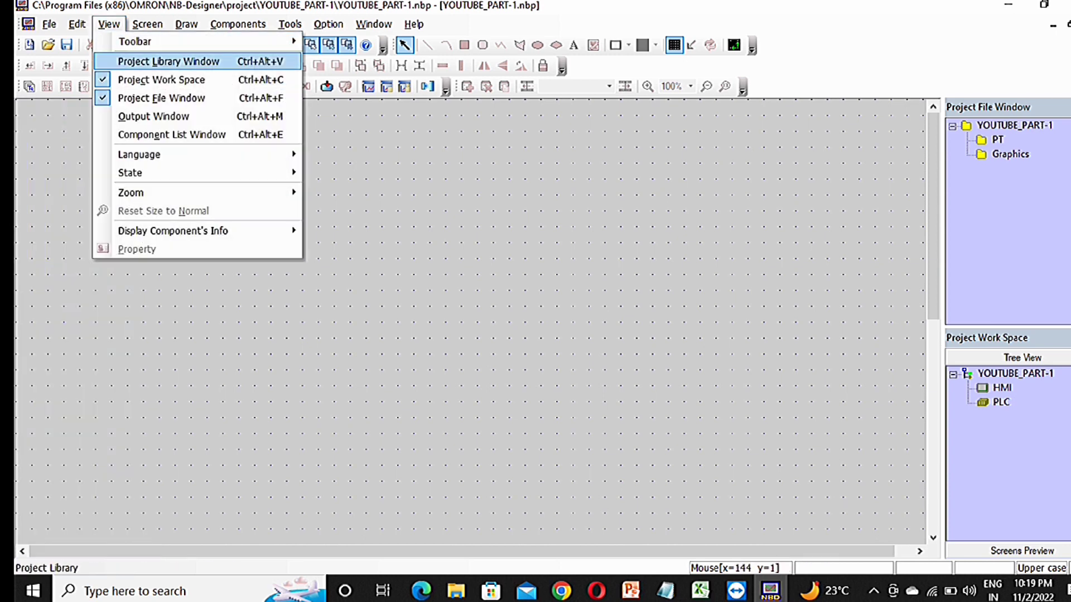
left_click(167, 61)
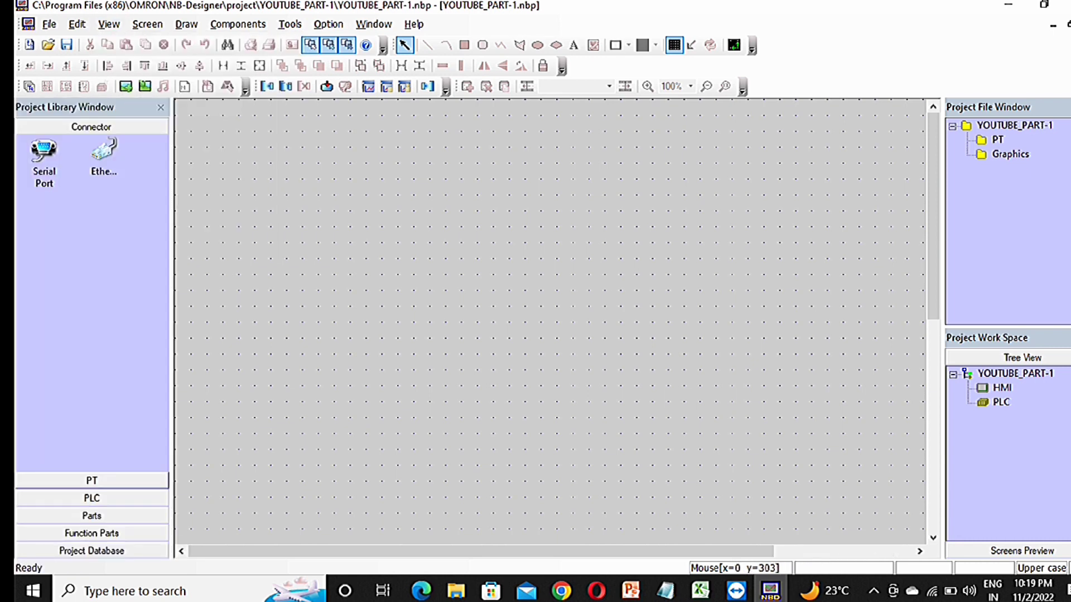
Step: Place an NB7W-TW01B HMI from the PT library on the project canvas with Horizontal display mode
left_click(91, 480)
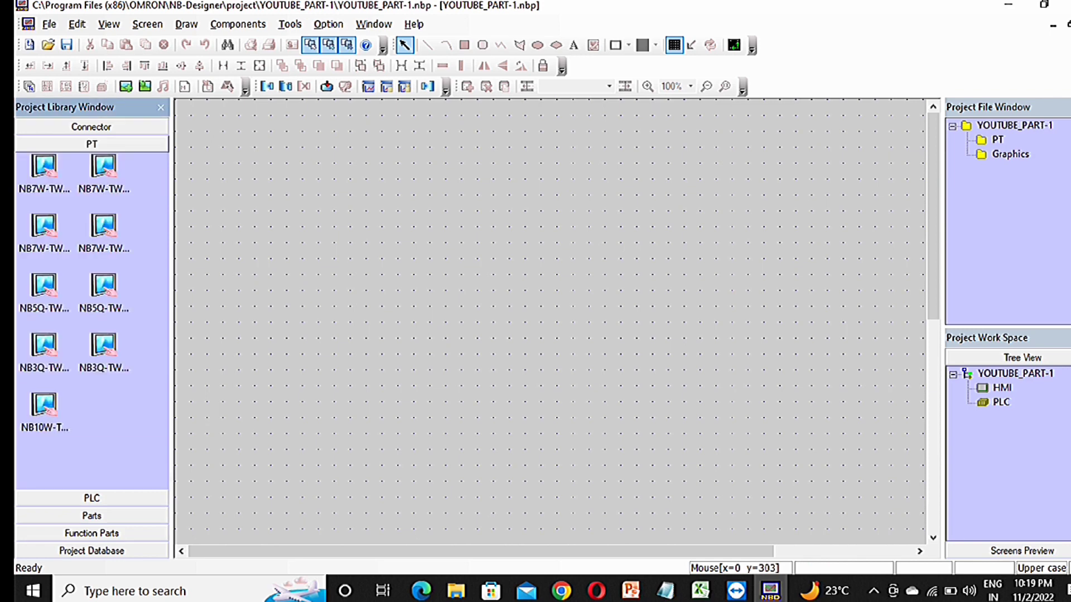
left_click(44, 168)
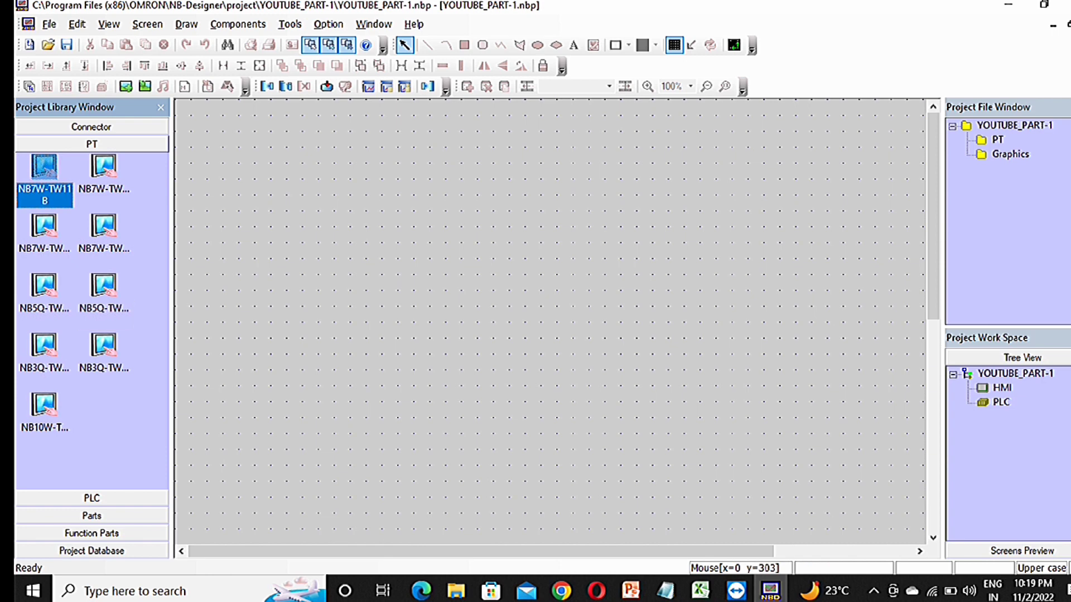
left_click(104, 167)
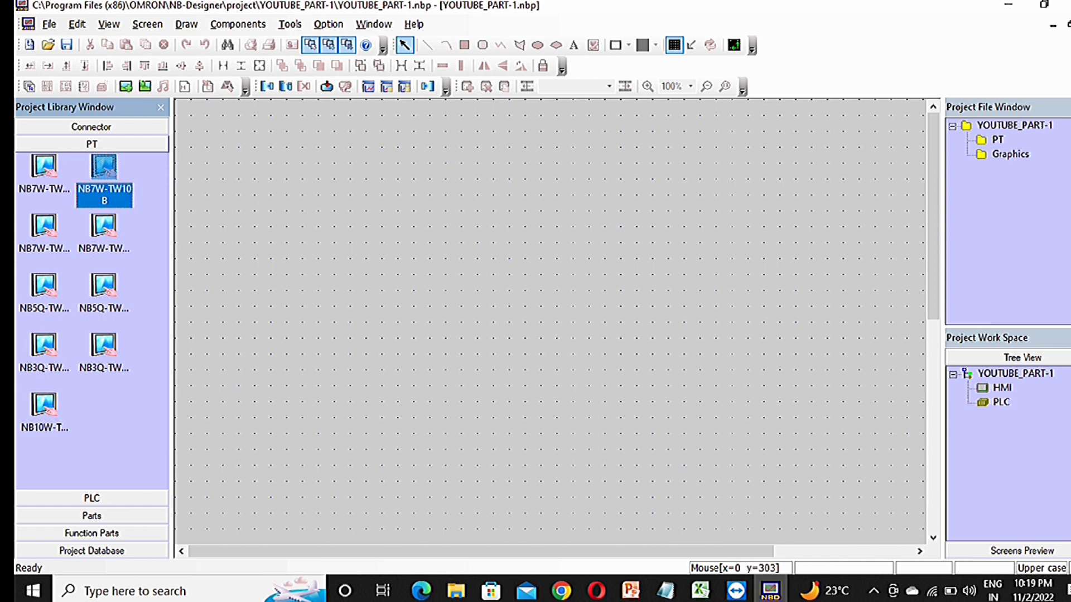
left_click(44, 226)
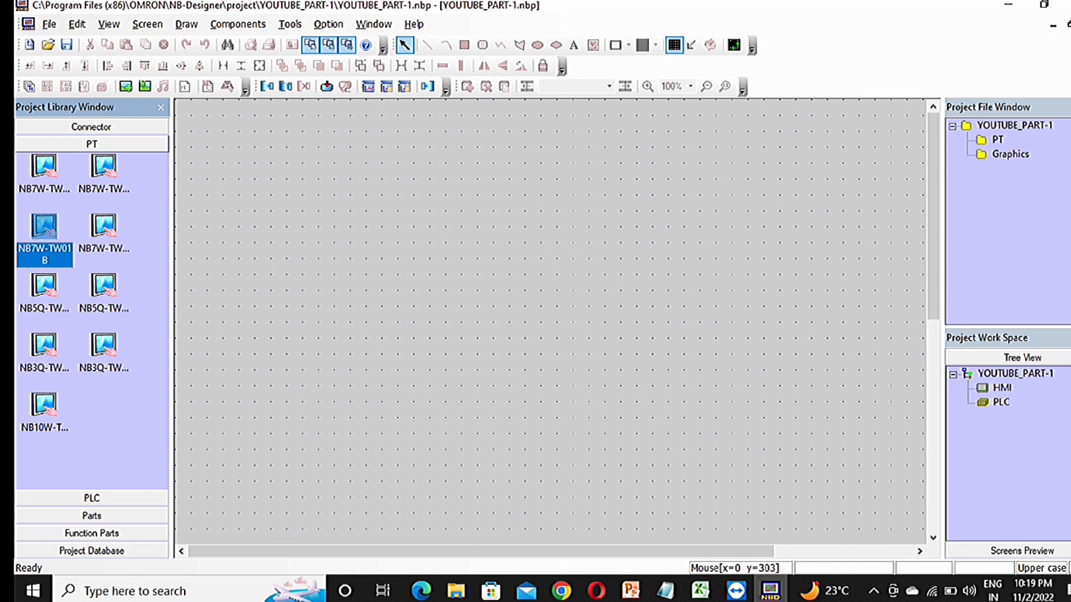
left_click_drag(44, 226, 552, 284)
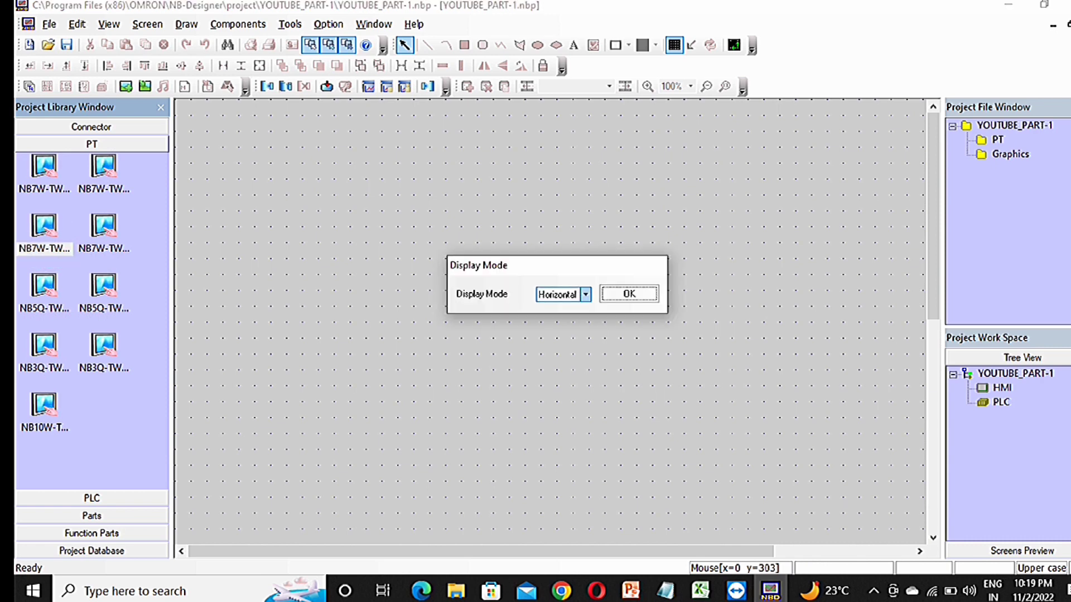
left_click(585, 295)
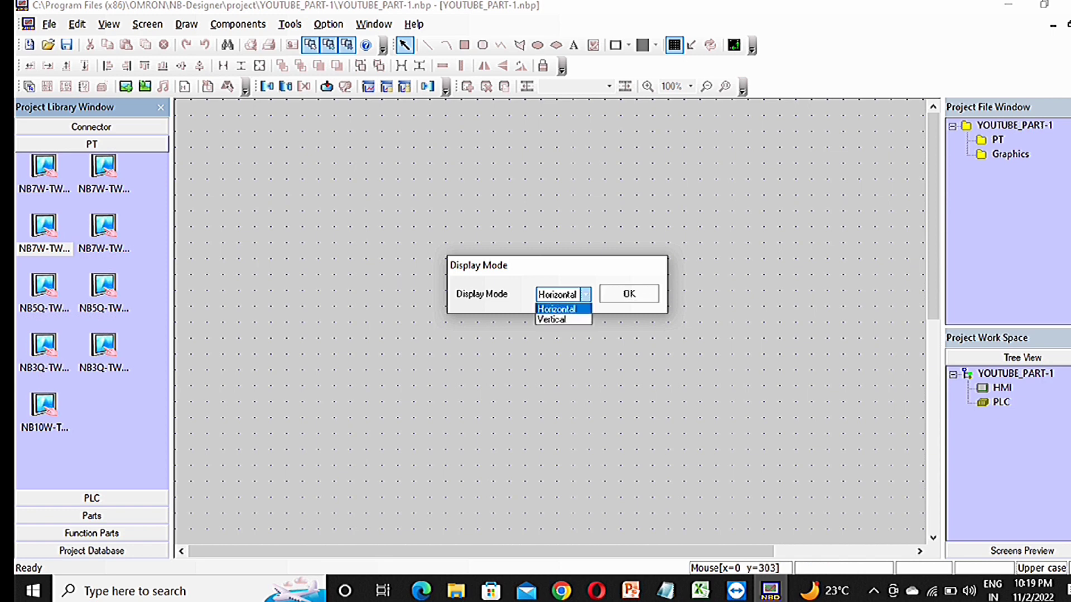
left_click(557, 309)
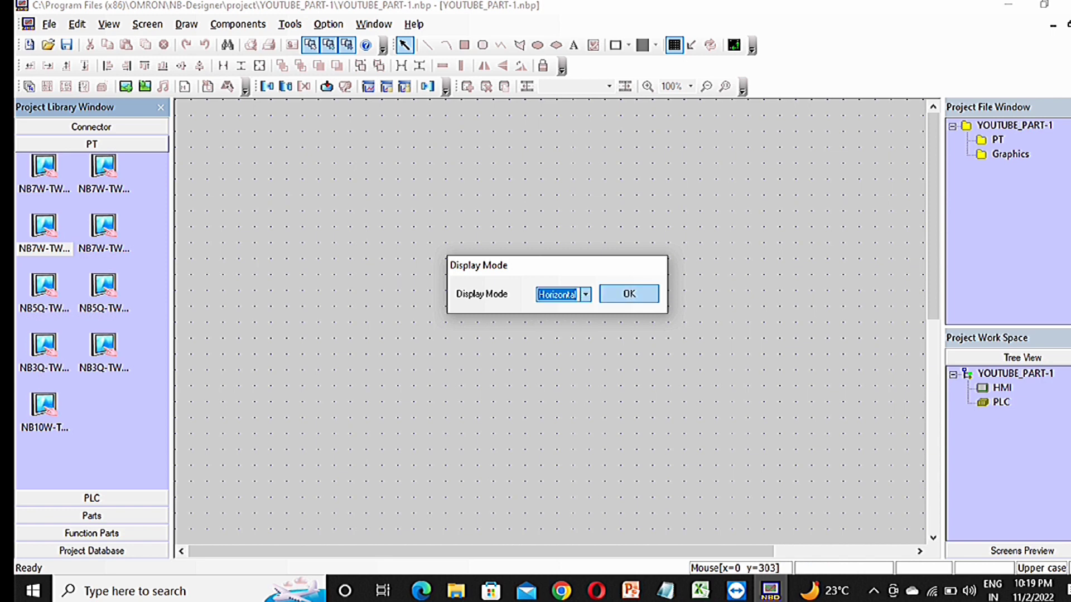
left_click(629, 294)
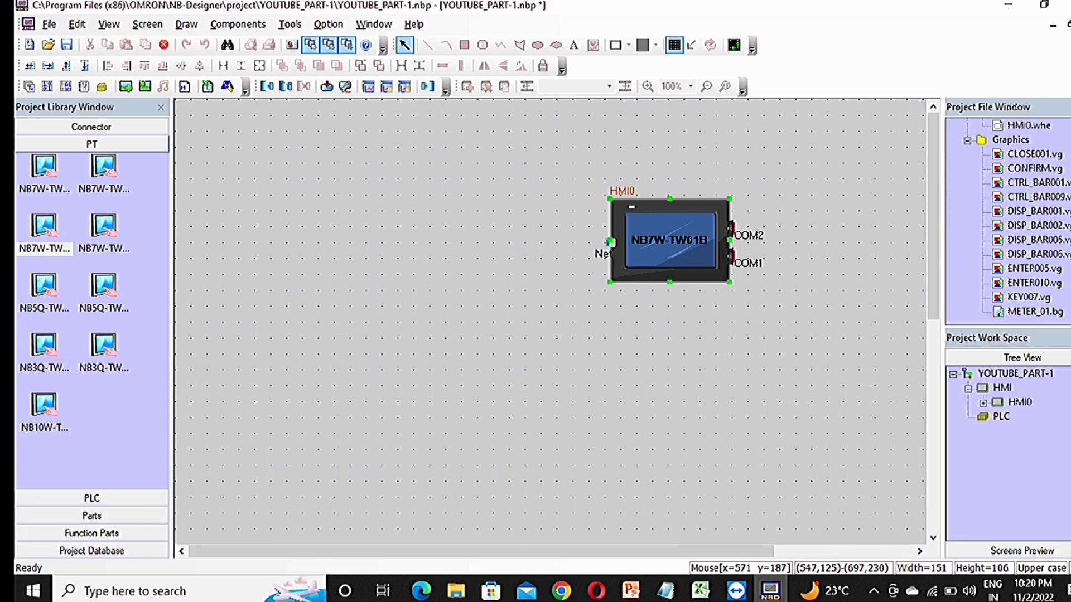
left_click(608, 247)
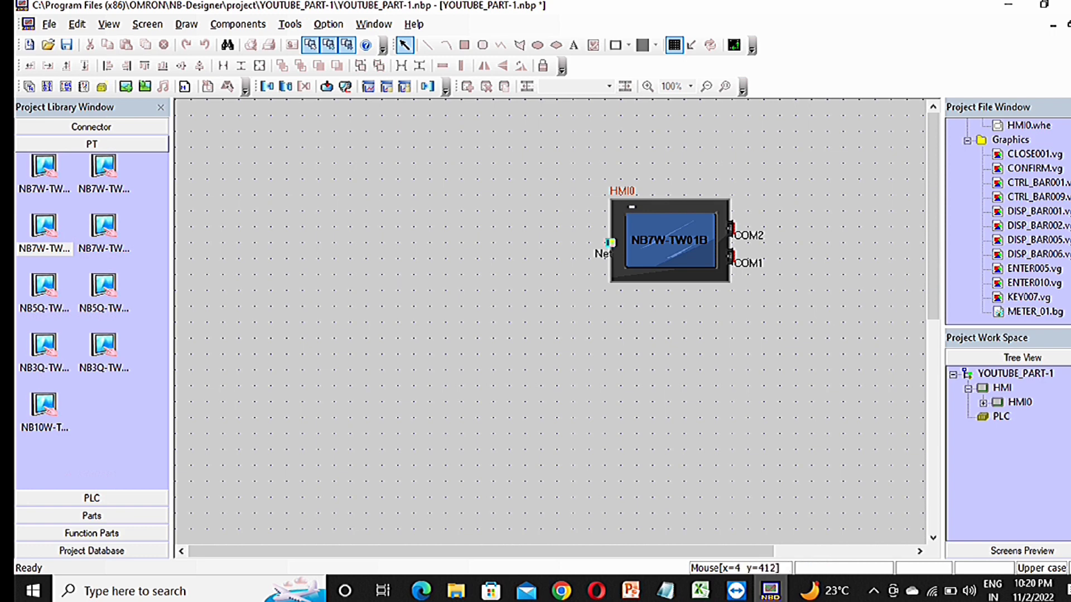
Step: Examine the OMRON and AB PLC models offered in the PLC library, briefly checking the Parts library as well
left_click(92, 498)
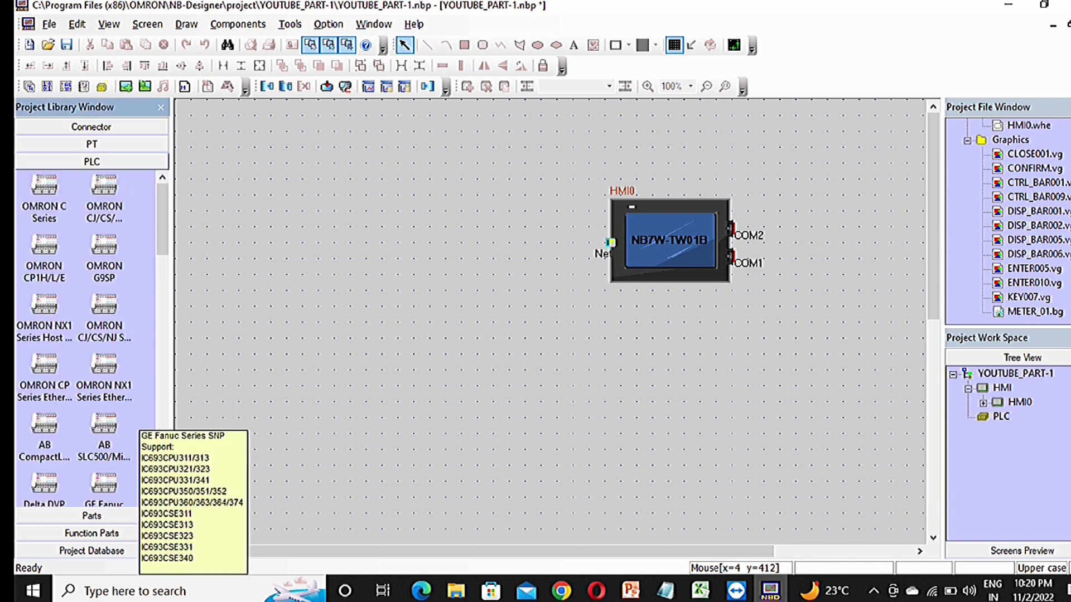
left_click(91, 516)
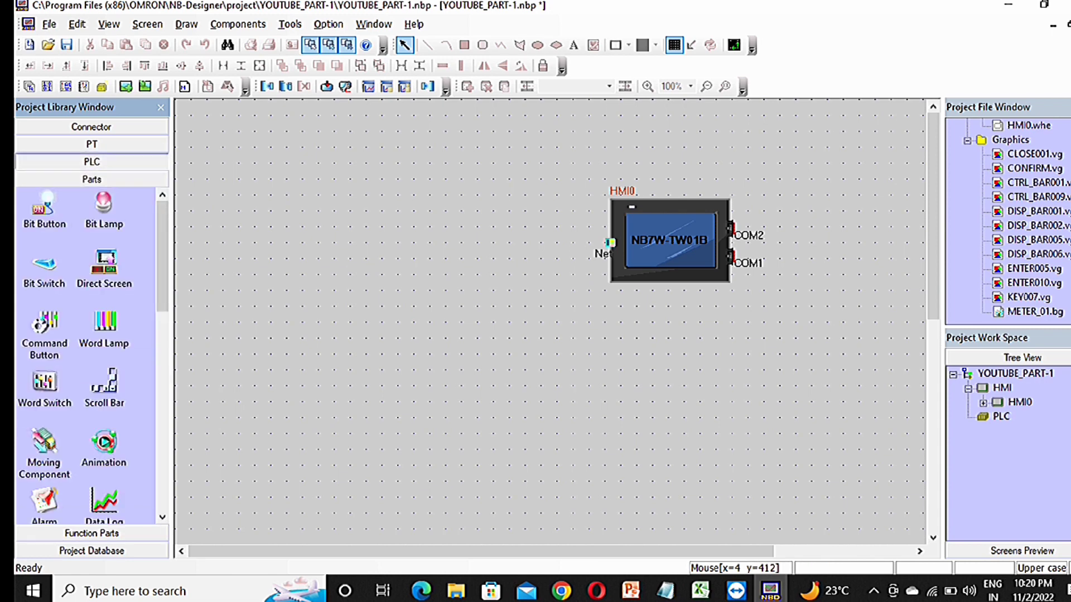
left_click(91, 161)
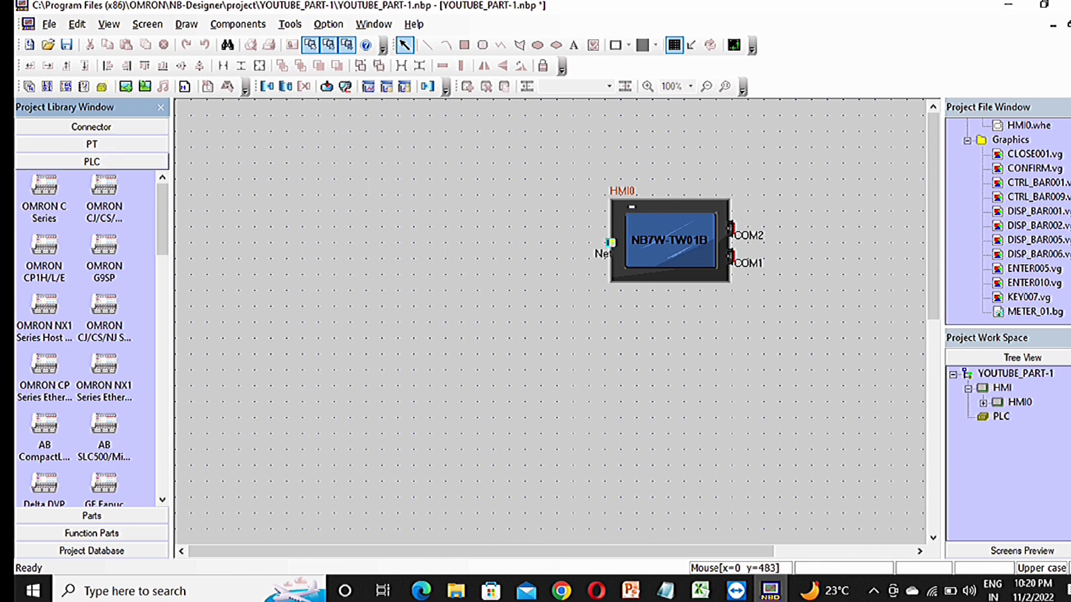
left_click(46, 196)
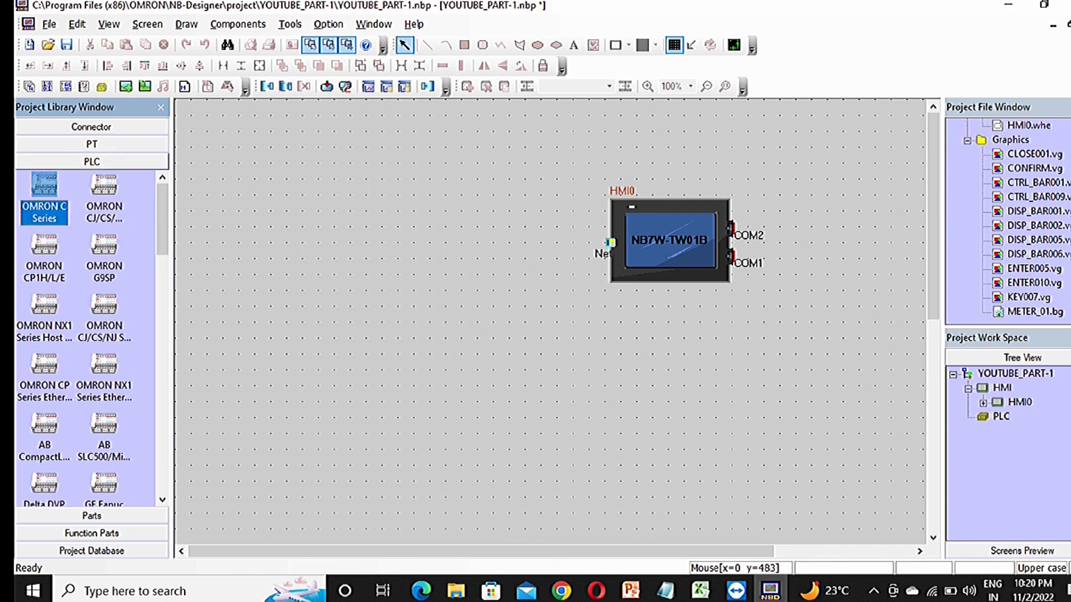
left_click(106, 195)
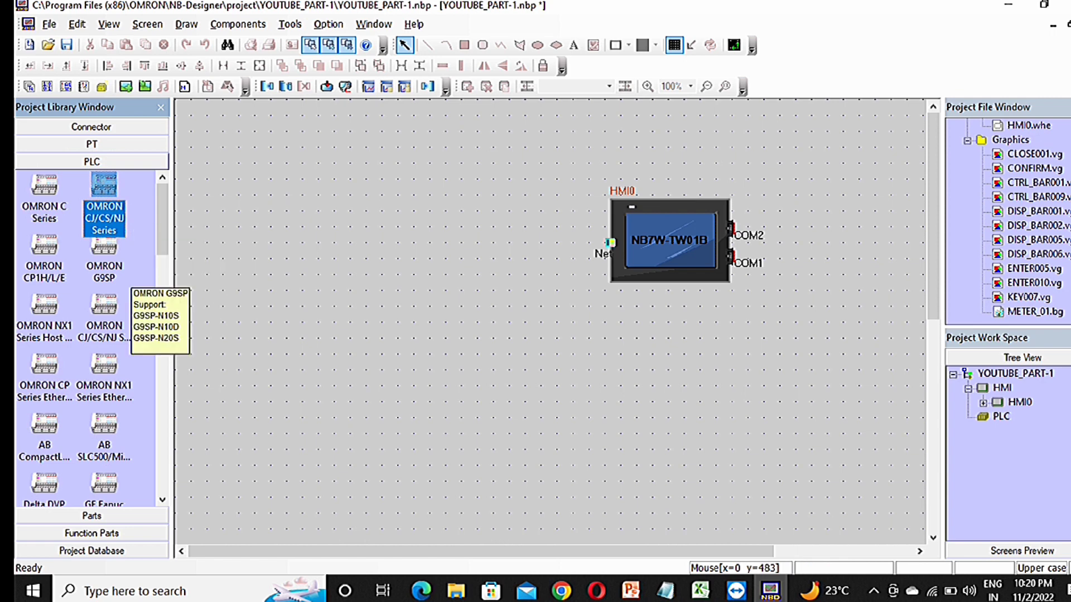
left_click(46, 248)
left_click(105, 251)
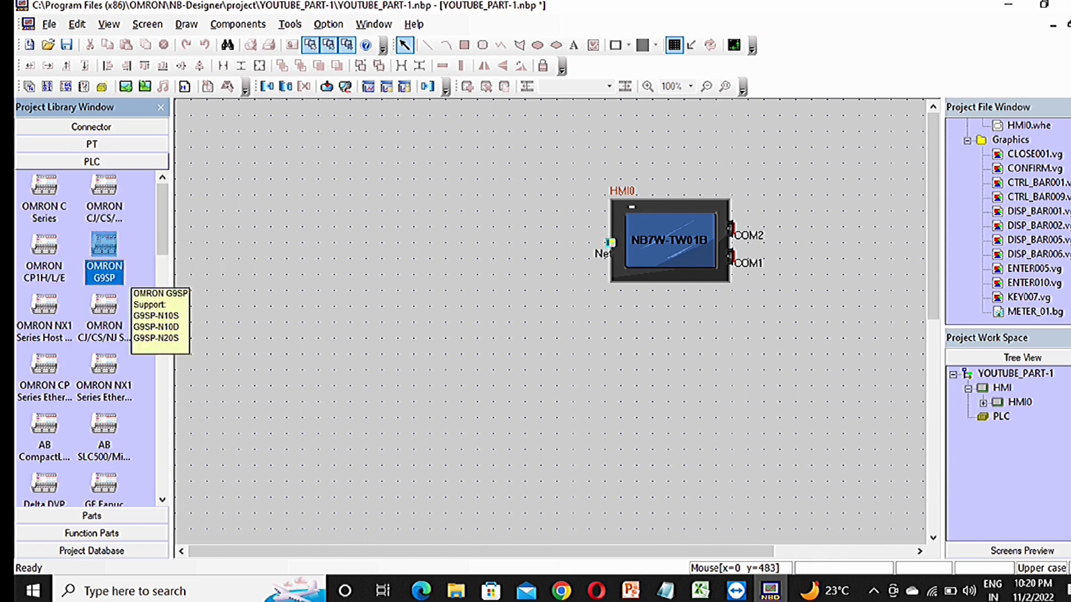
left_click(44, 309)
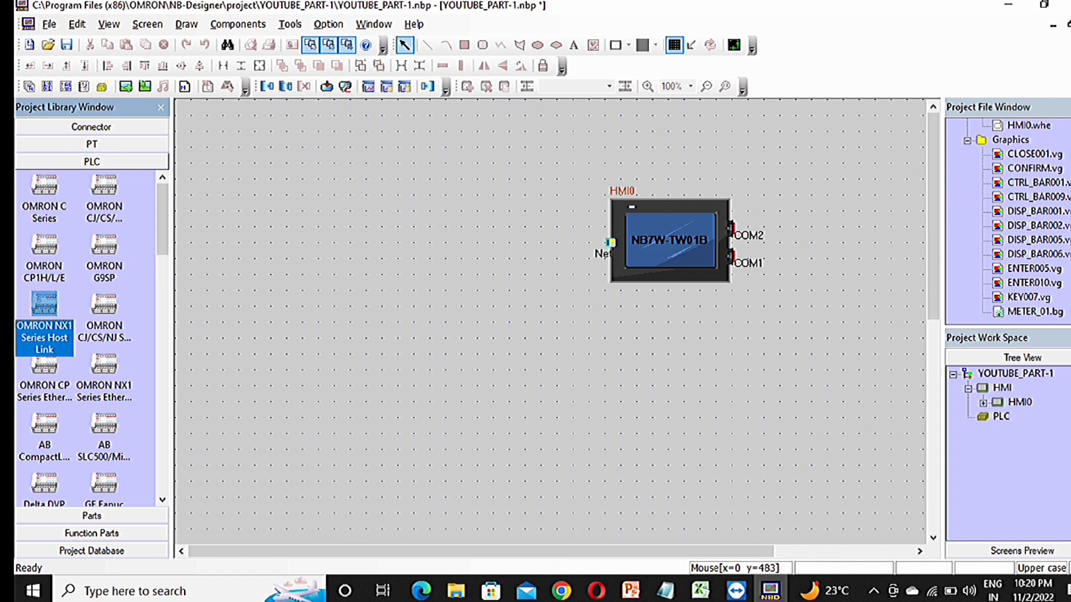
left_click(104, 310)
left_click(45, 369)
left_click(104, 369)
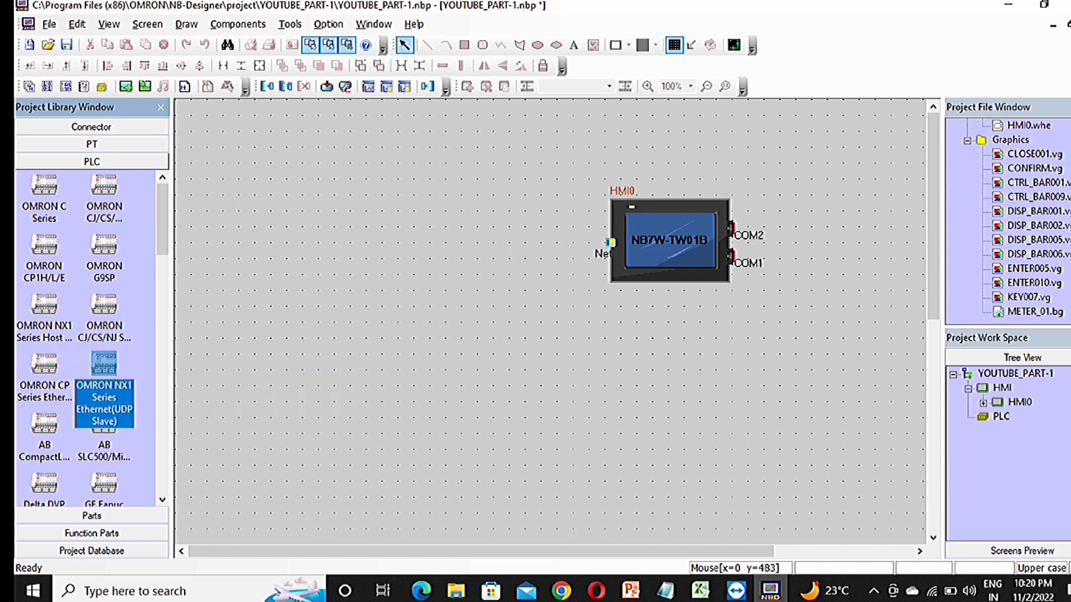
left_click(45, 428)
left_click(78, 429)
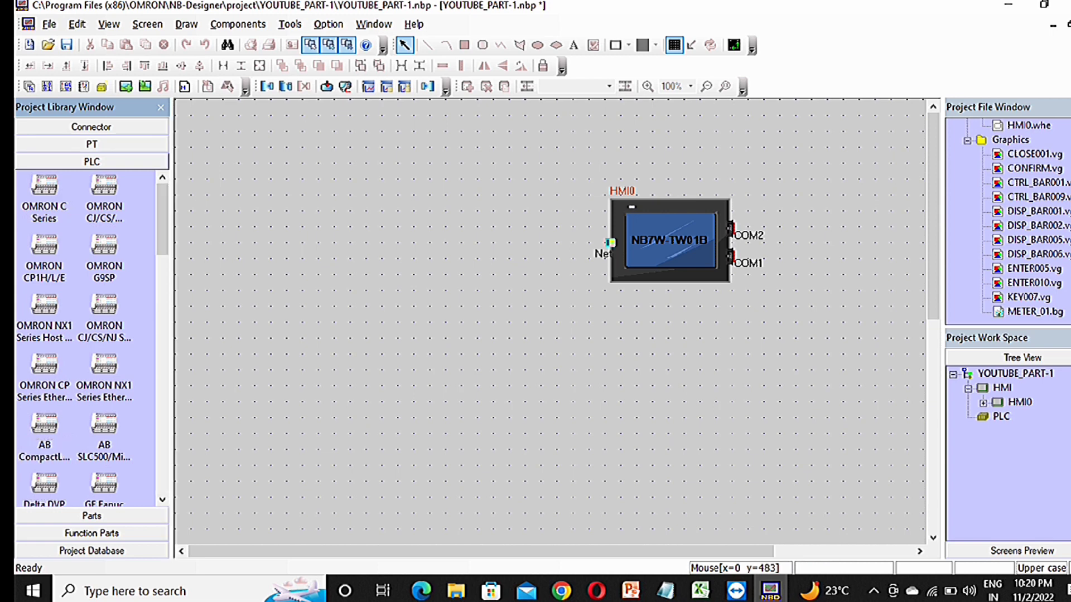
Step: Look through the GE, Keyence, LS and Mitsubishi FX series models in the PLC library
left_click(162, 499)
left_click(162, 499)
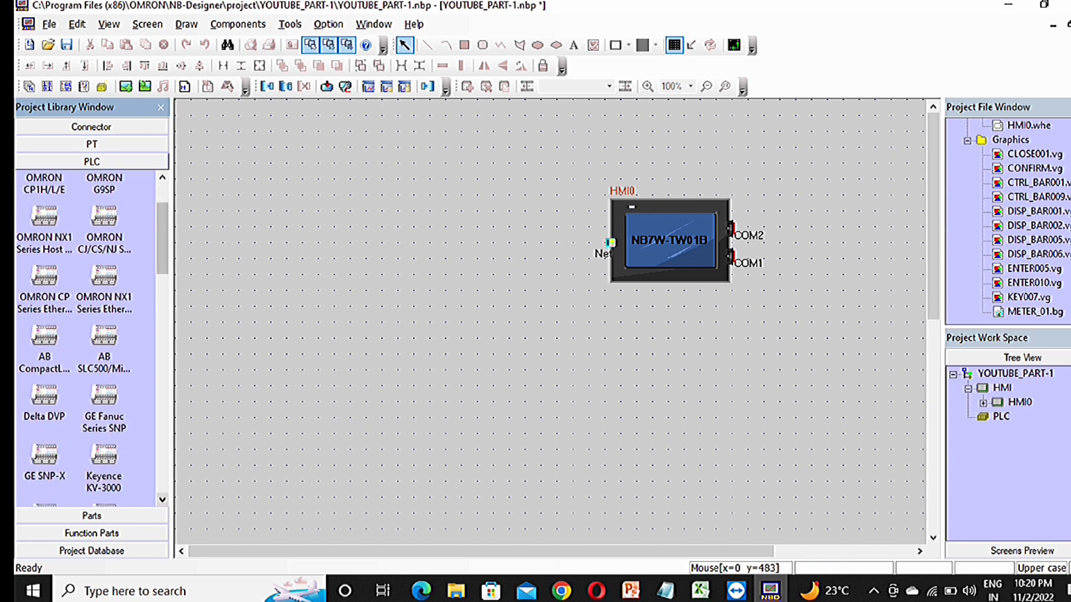
left_click(163, 500)
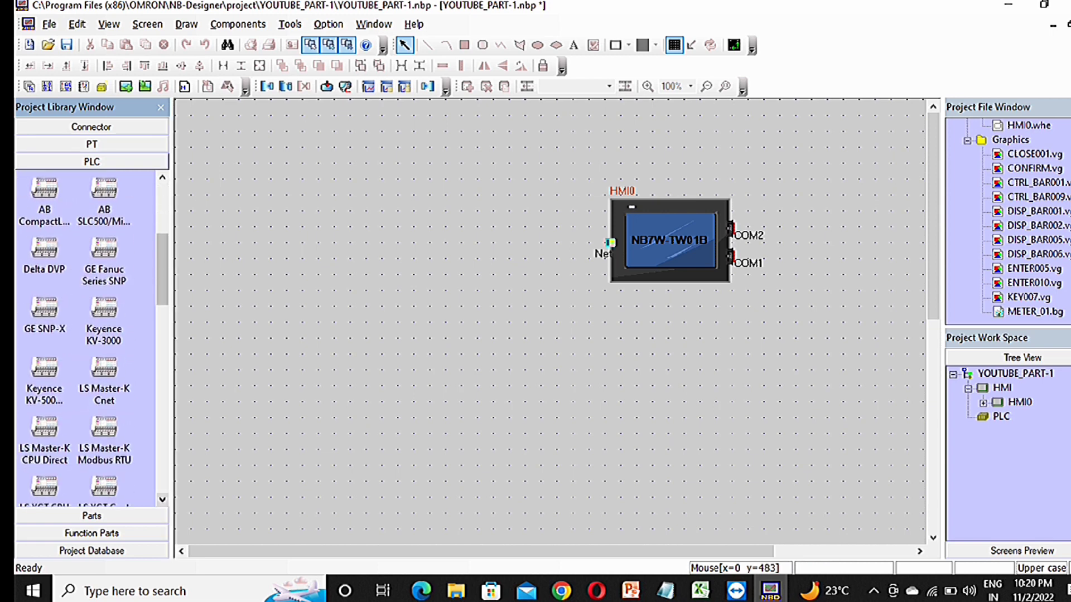
left_click(162, 499)
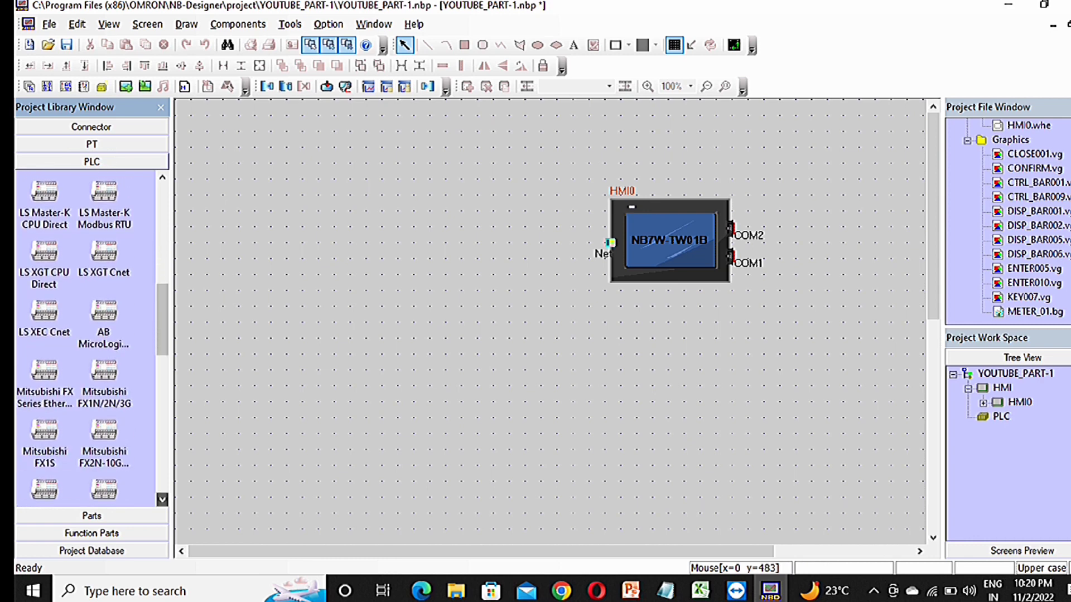
left_click(163, 499)
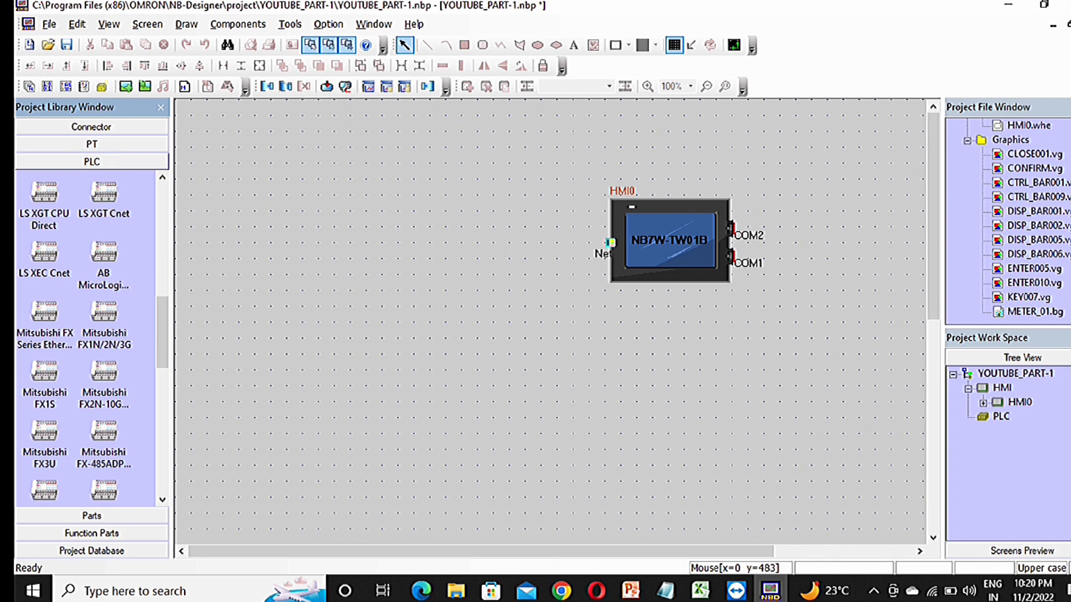
left_click(105, 321)
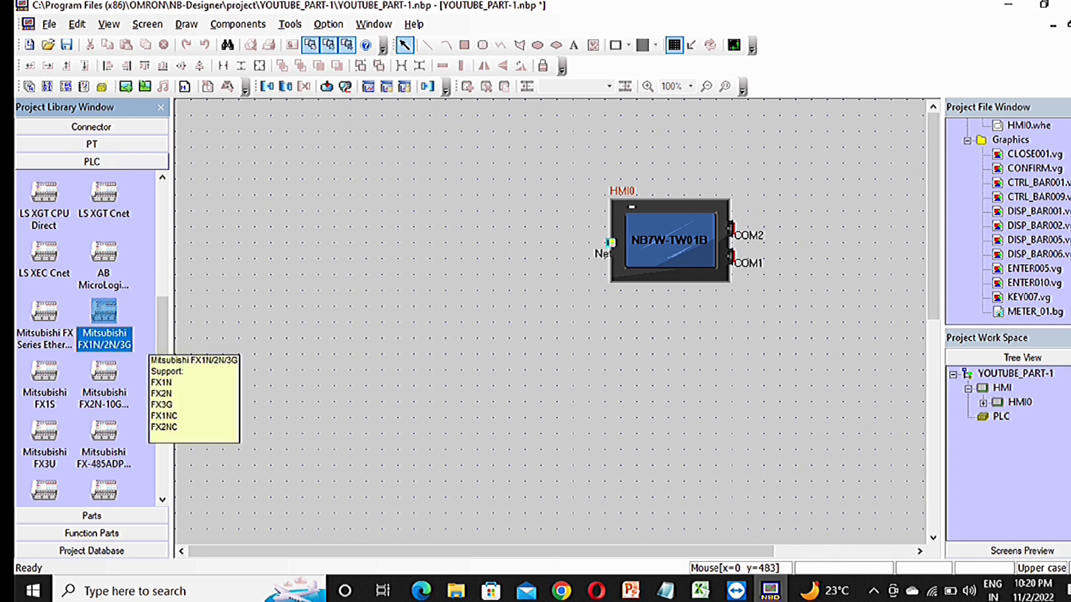
left_click(104, 373)
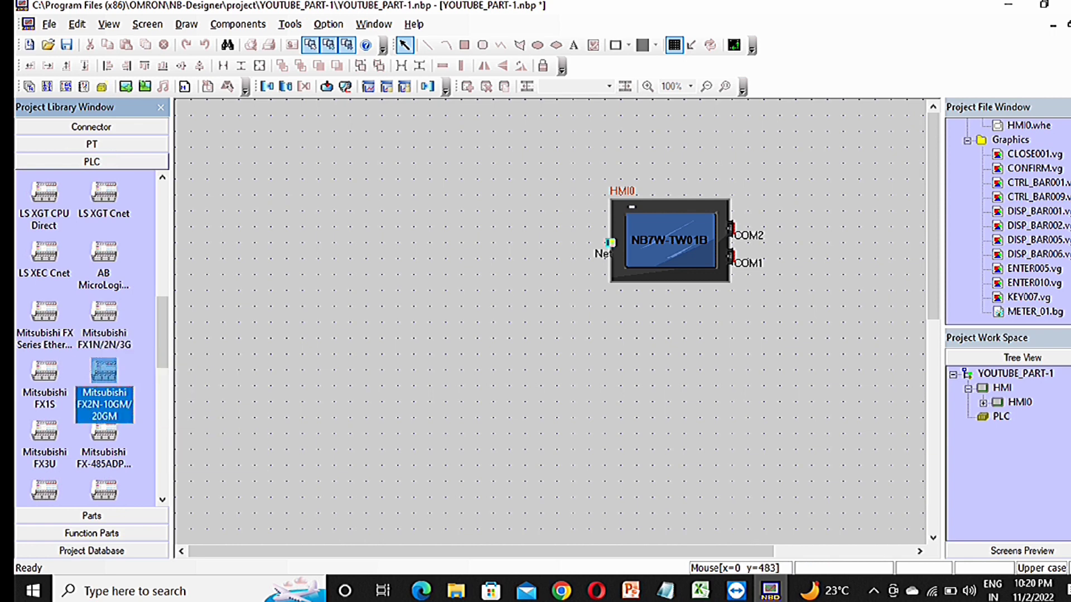
left_click(124, 437)
left_click(105, 458)
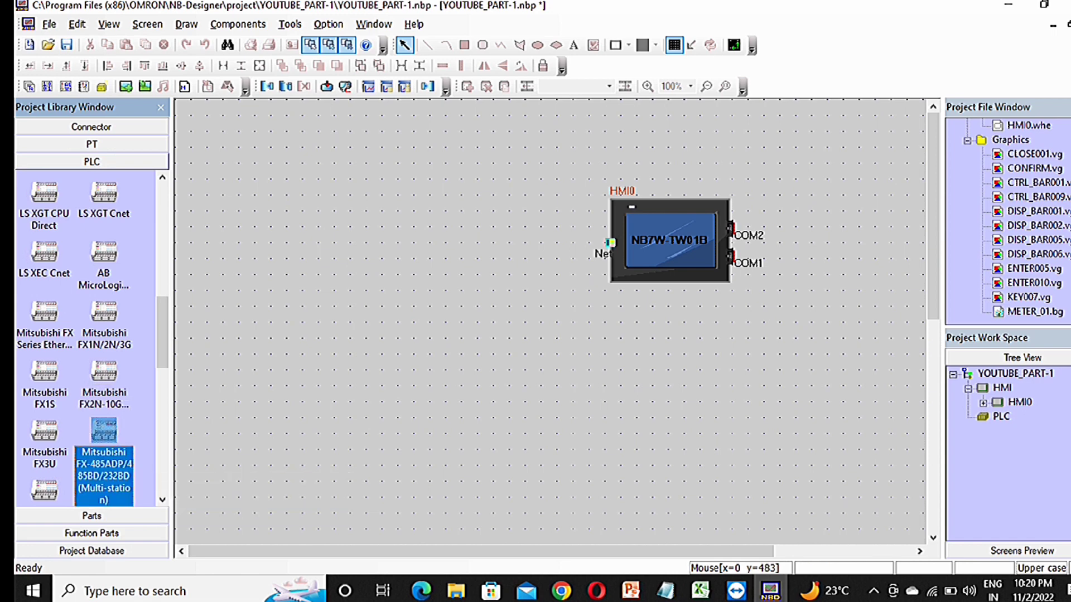
Step: Look through the remaining PLC models, from Mitsubishi Q series and Modbus to Panasonic, Schneider and SIEMENS
left_click_drag(172, 498, 168, 497)
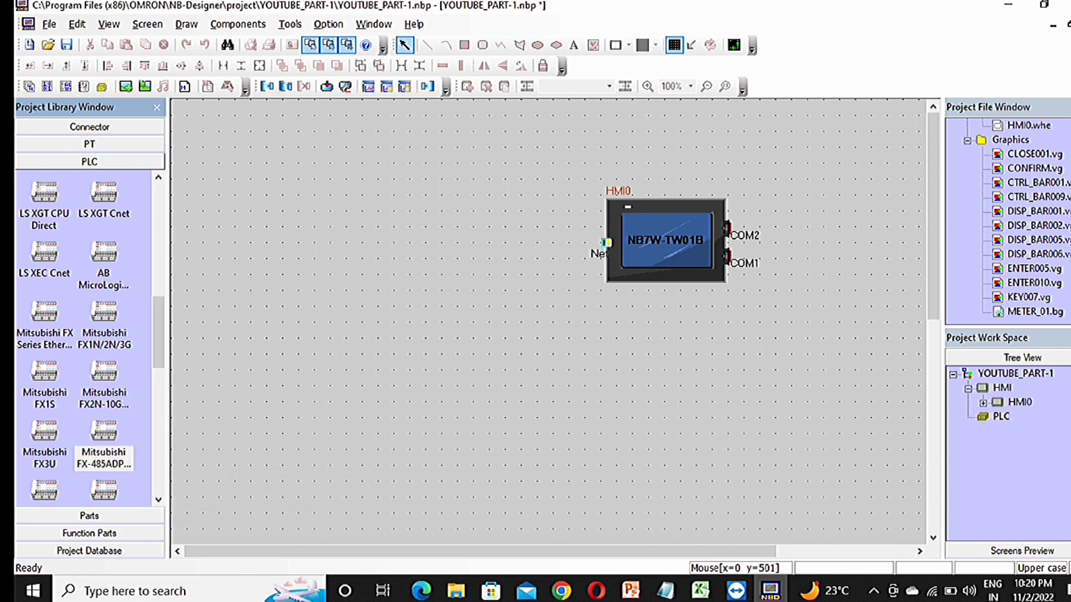
left_click(158, 500)
left_click(158, 500)
left_click(158, 500)
left_click(158, 500)
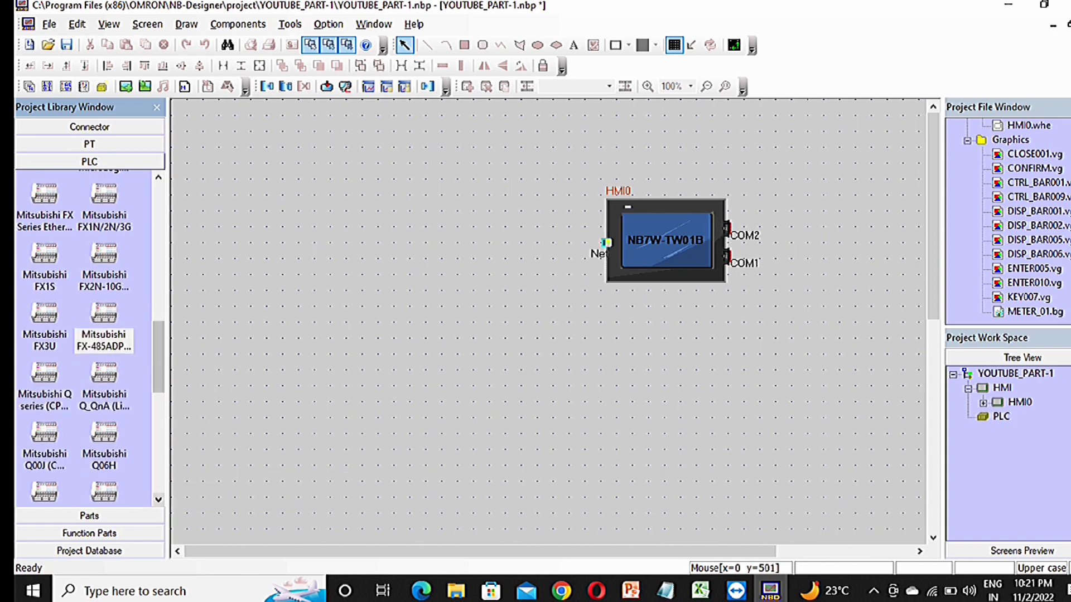
left_click(159, 500)
left_click(159, 500)
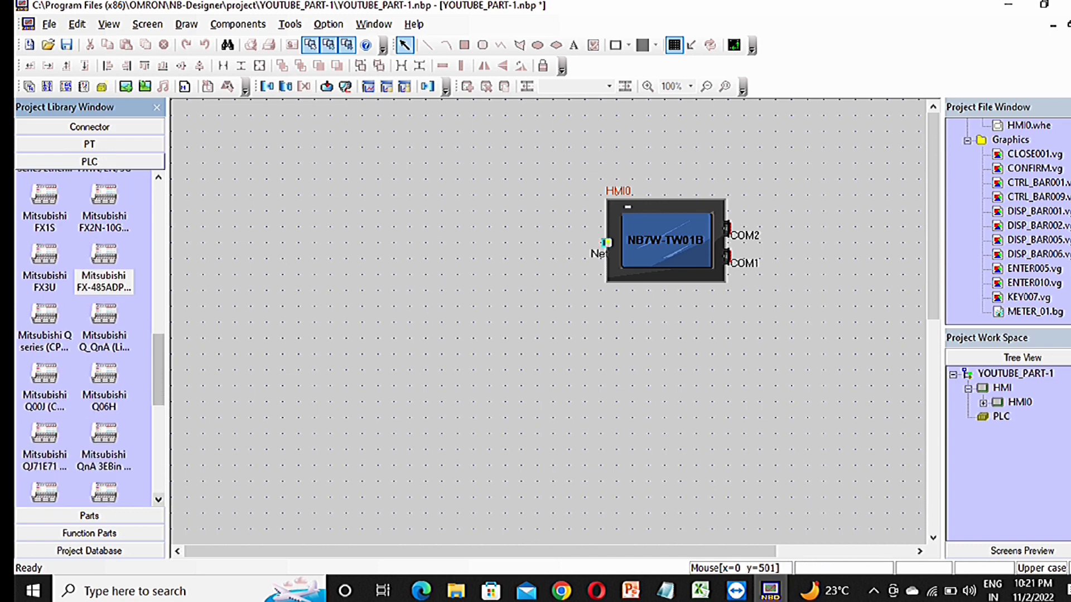
left_click(158, 501)
left_click(158, 500)
left_click(158, 500)
left_click(158, 500)
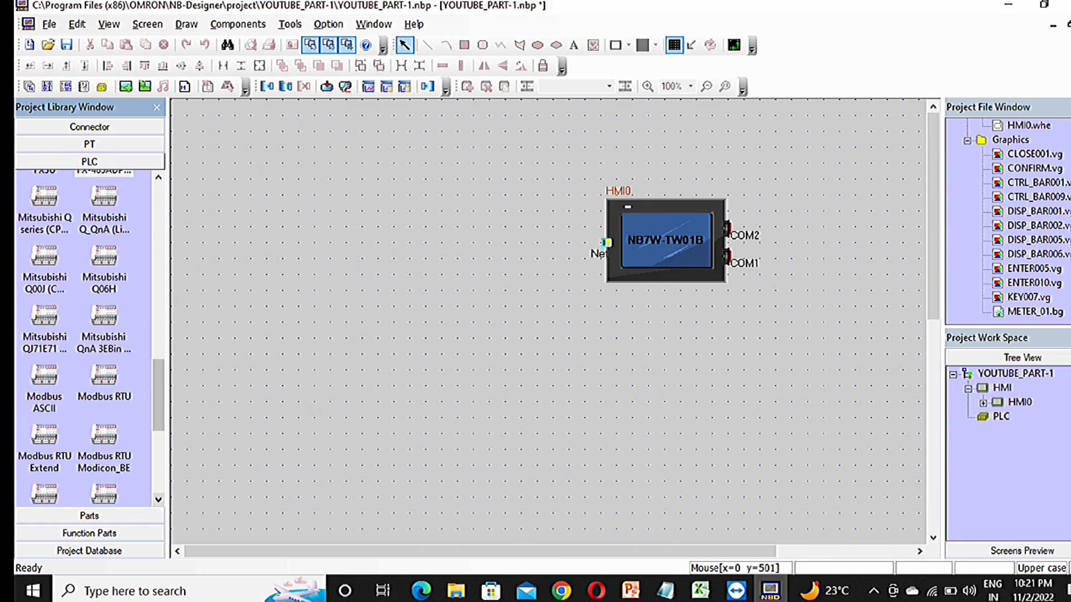
left_click(158, 500)
left_click(159, 500)
left_click(159, 500)
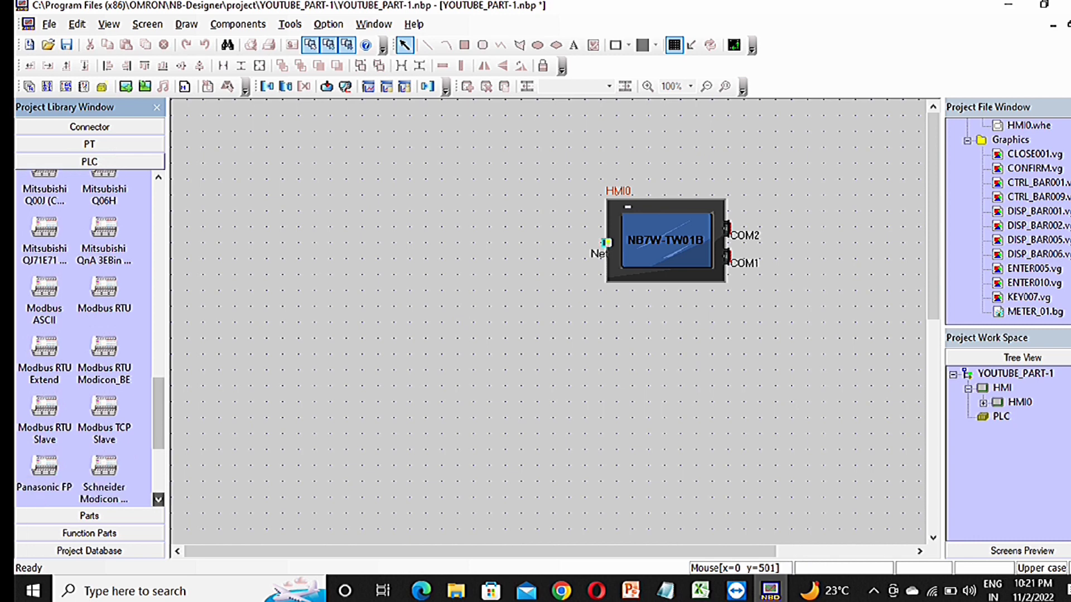
left_click(158, 500)
left_click(158, 500)
left_click(158, 500)
left_click(159, 500)
left_click(158, 500)
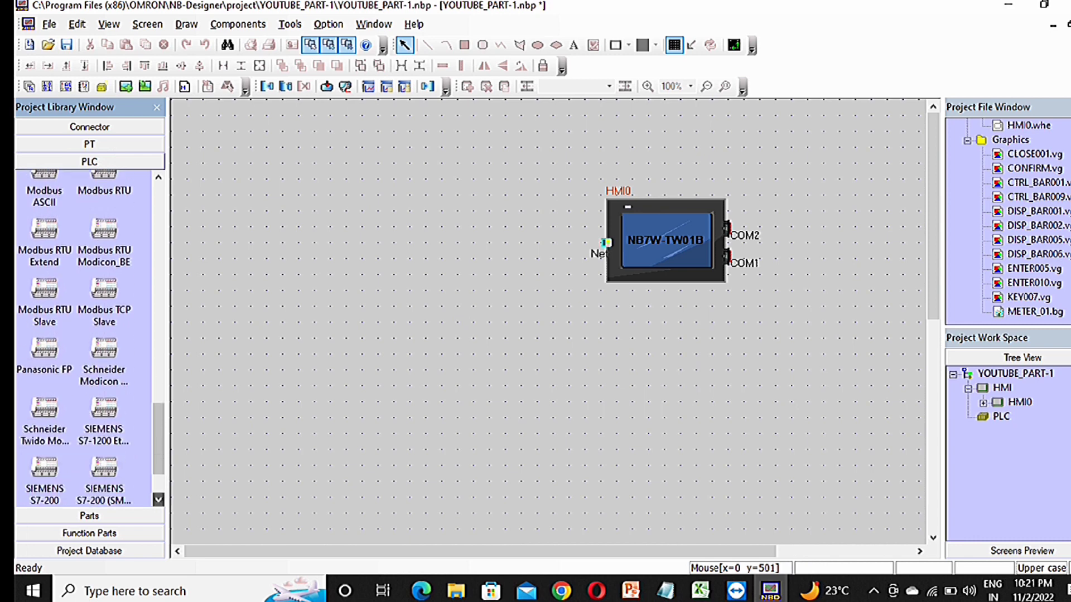
left_click(159, 500)
left_click(158, 500)
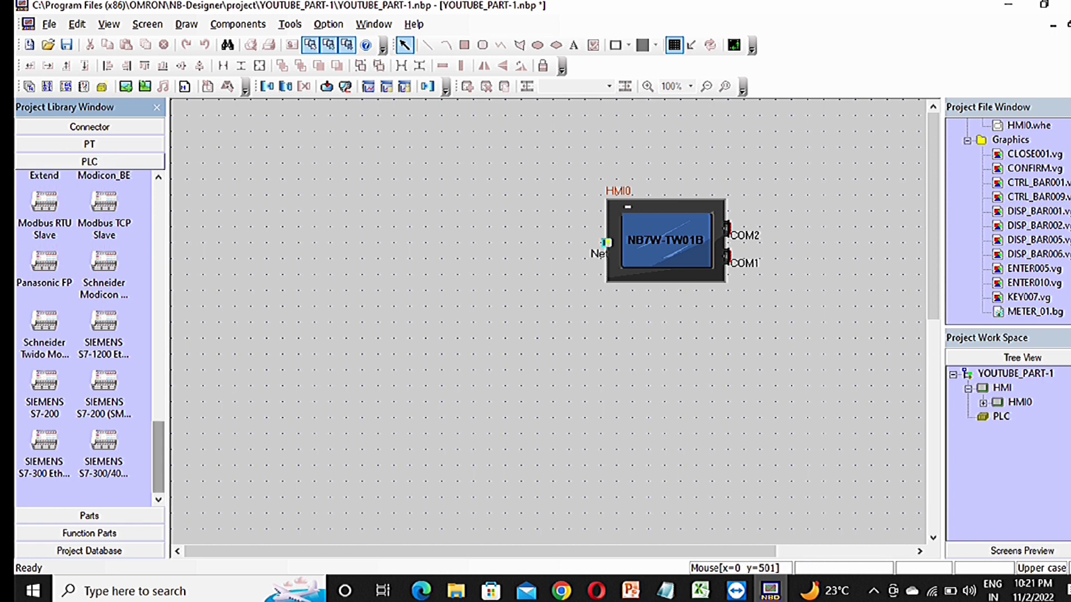
Step: Place an OMRON CJ/CS/NJ Series Ethernet(UDP Slave) PLC on the project canvas below the HMI
left_click_drag(159, 458, 158, 218)
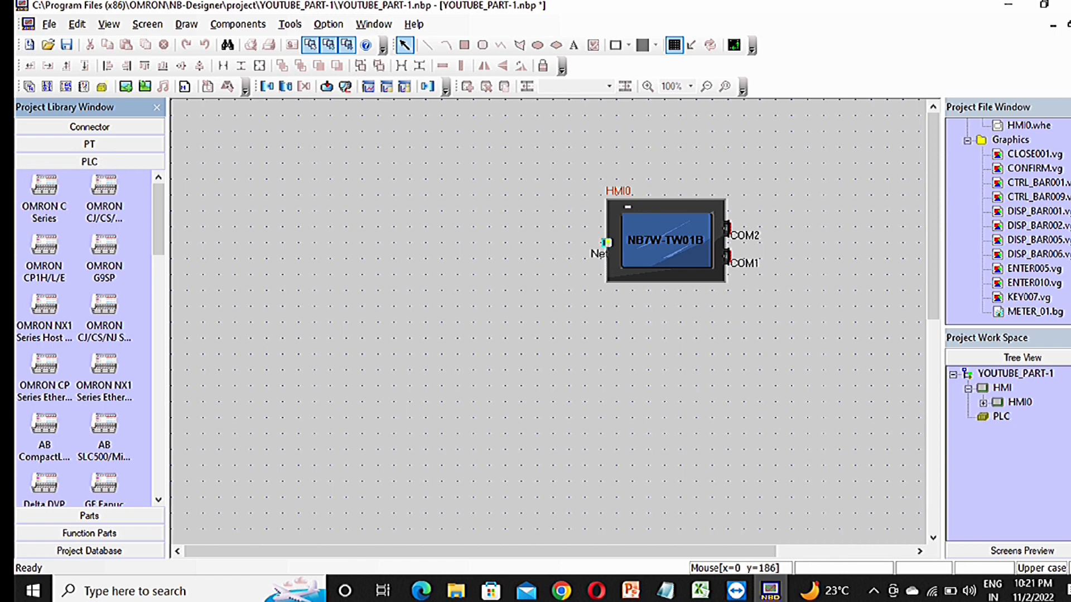
mouse_move(109, 334)
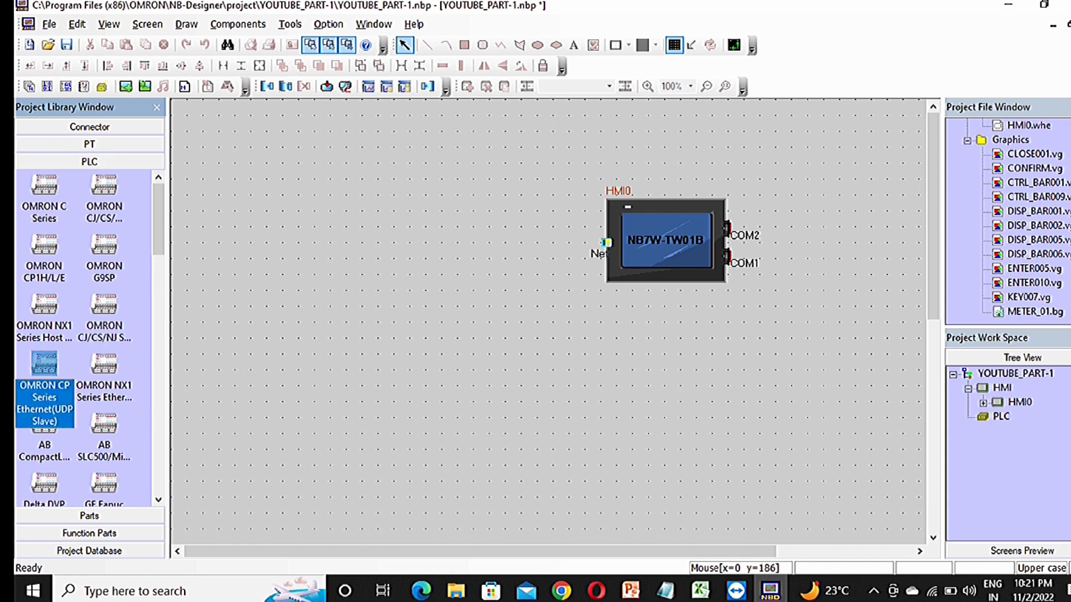
mouse_move(104, 373)
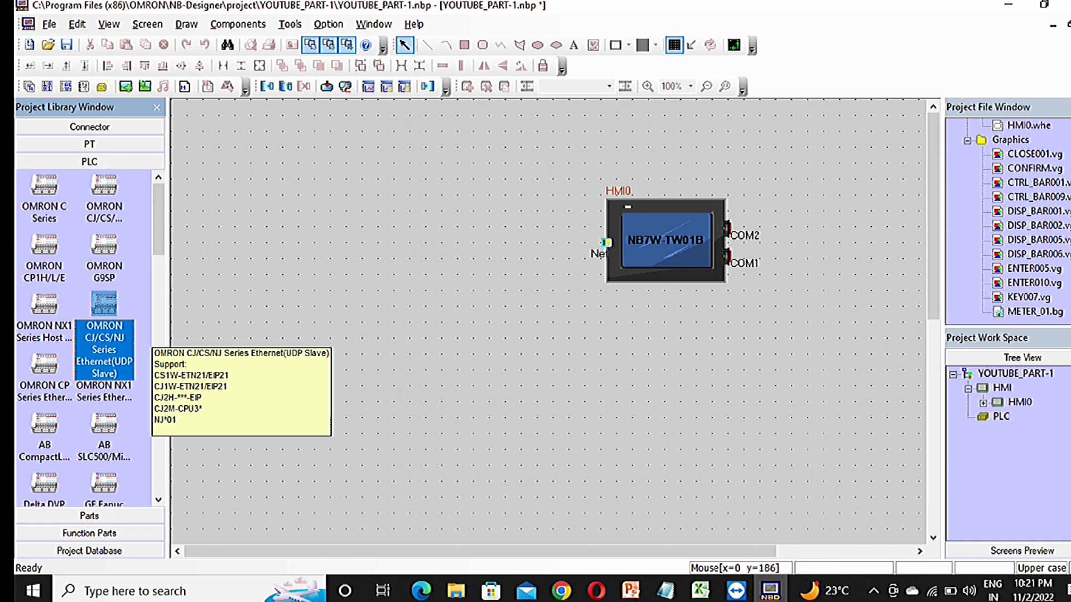
left_click_drag(104, 307, 609, 355)
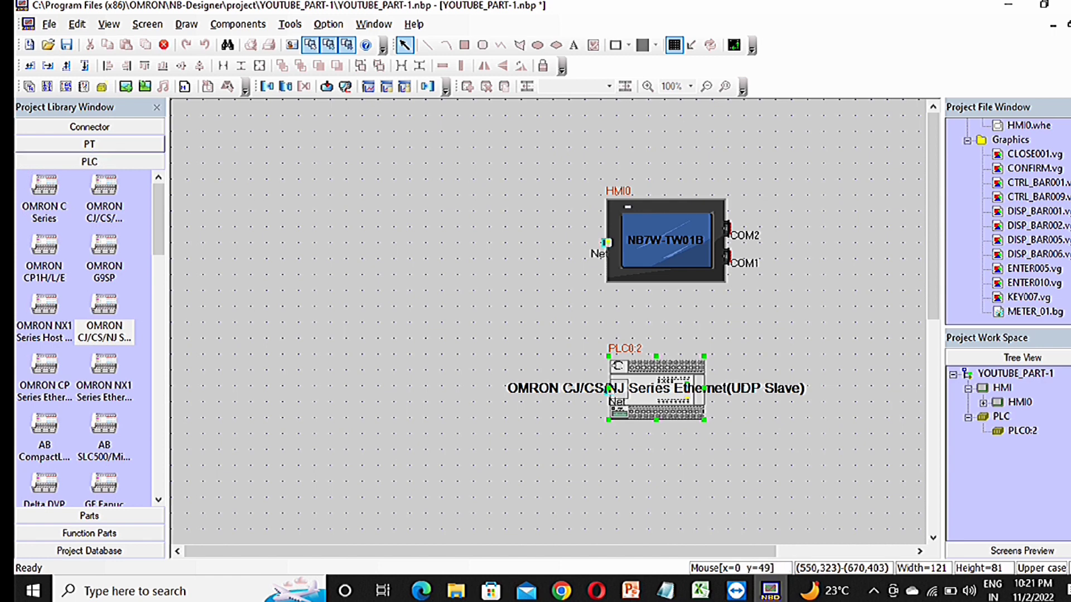
Step: Check the Serial Port and Ethernet connector types and open the Ethernet connector's Communication Setting list
left_click(89, 127)
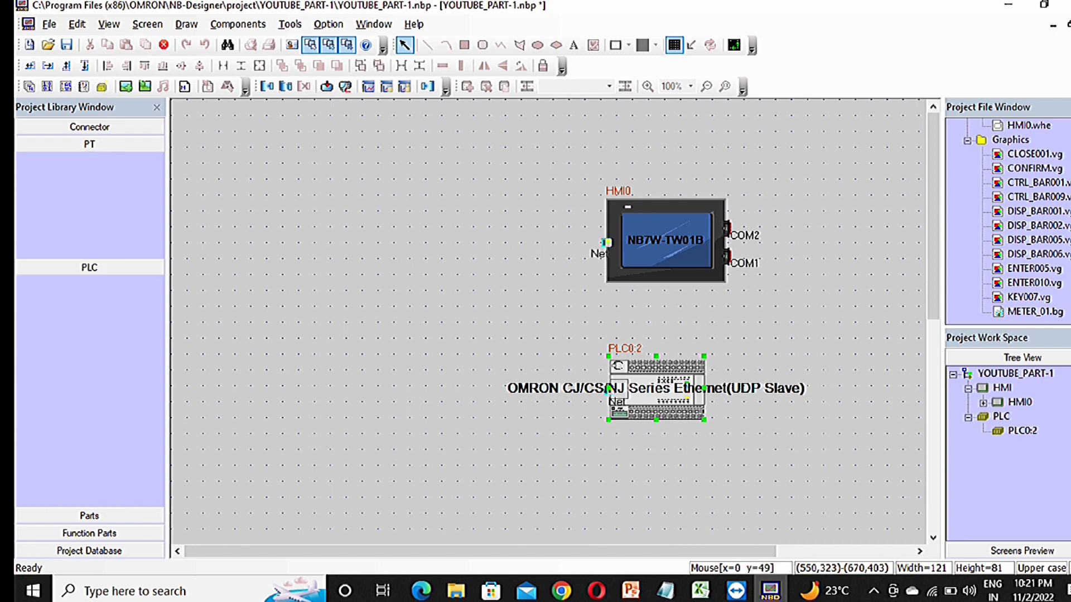
left_click(104, 162)
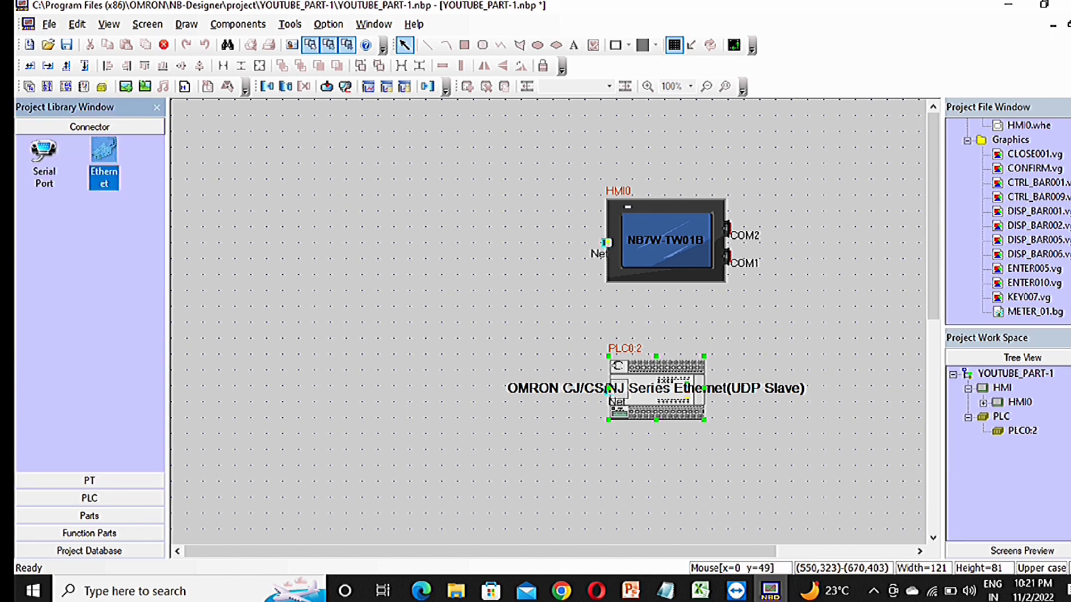
left_click(44, 161)
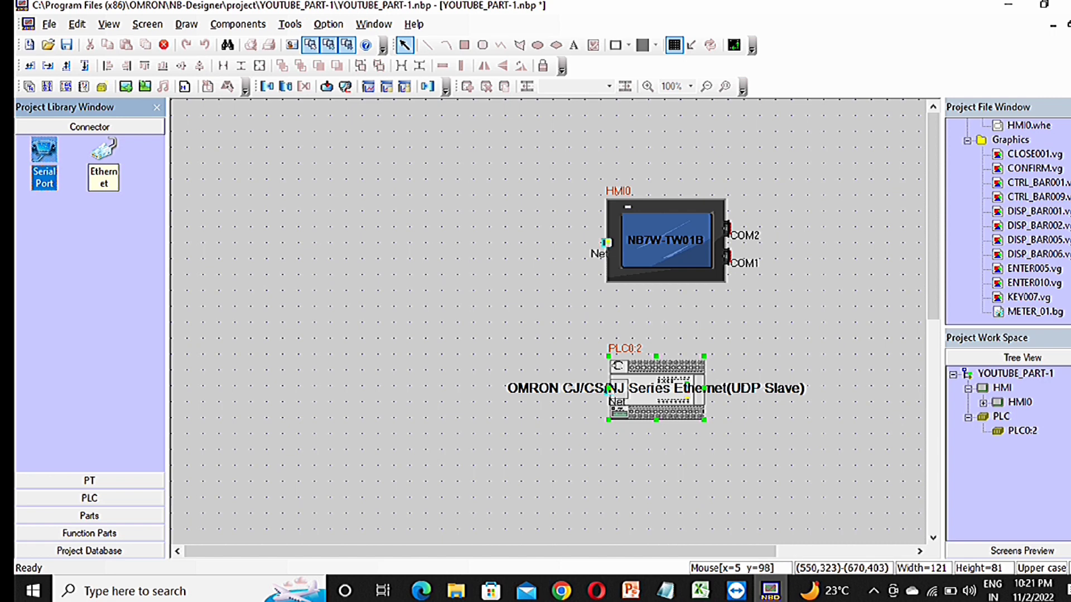
left_click(103, 159)
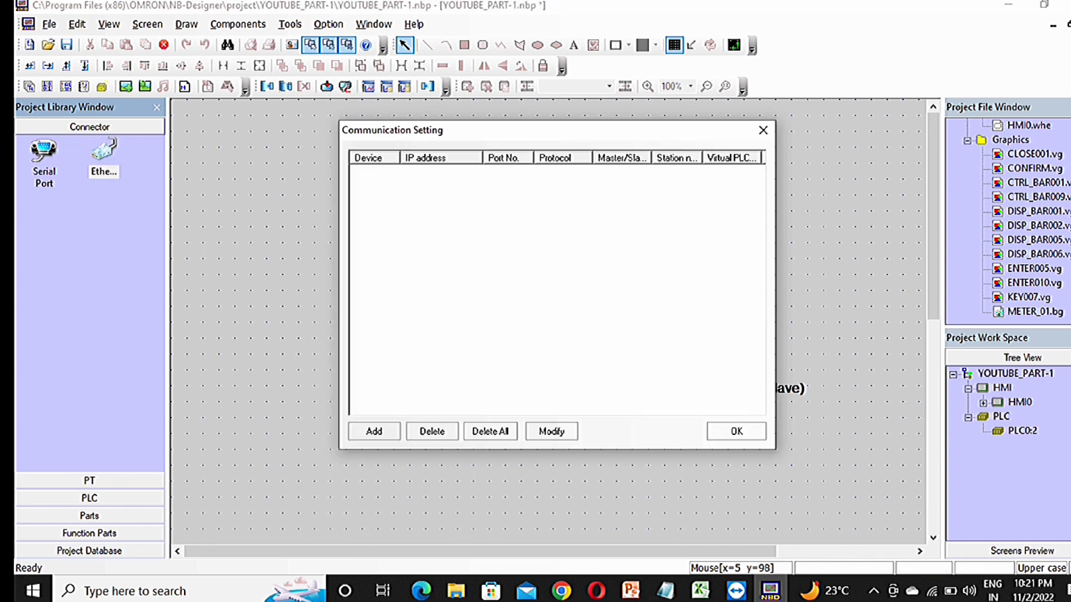
Step: Add HMI0 as a PT device to the Ethernet communication settings with IP address 192.168.250.1, port 9600 and node ID 1
left_click(374, 431)
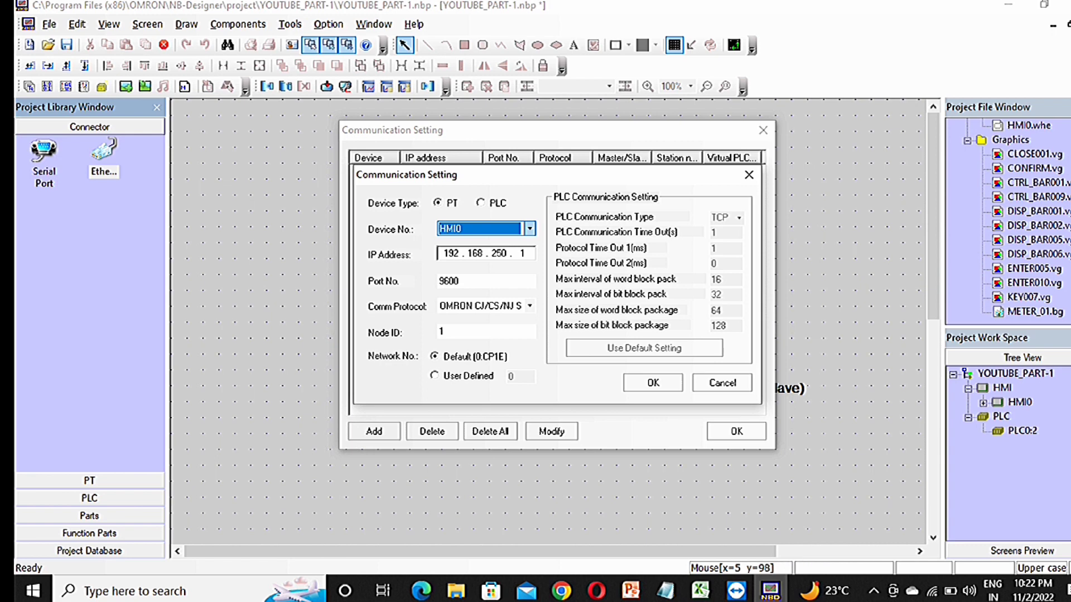
key("alt+Down")
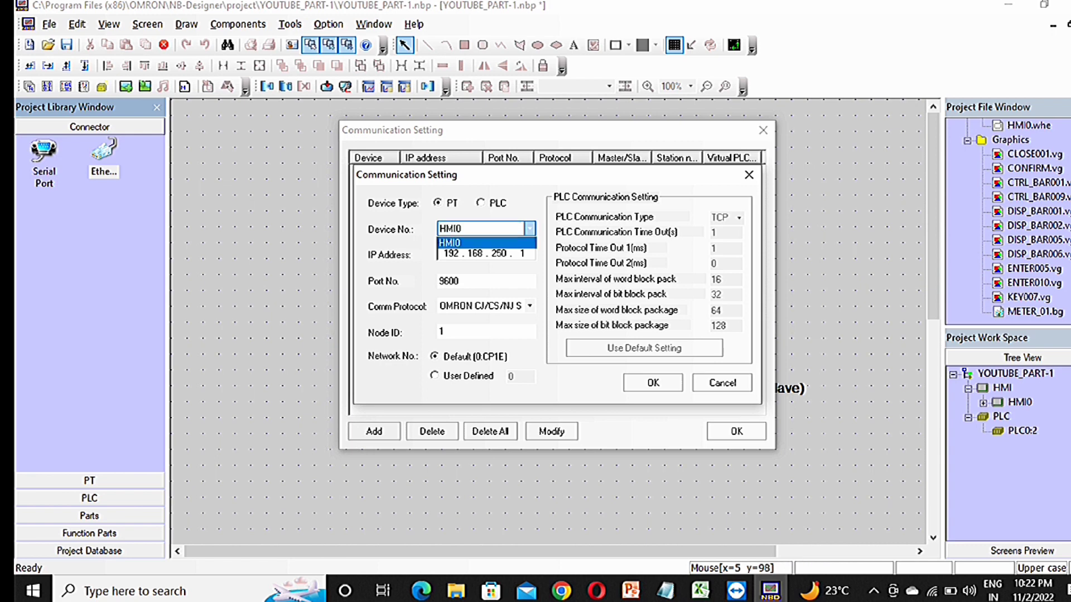
key("Return")
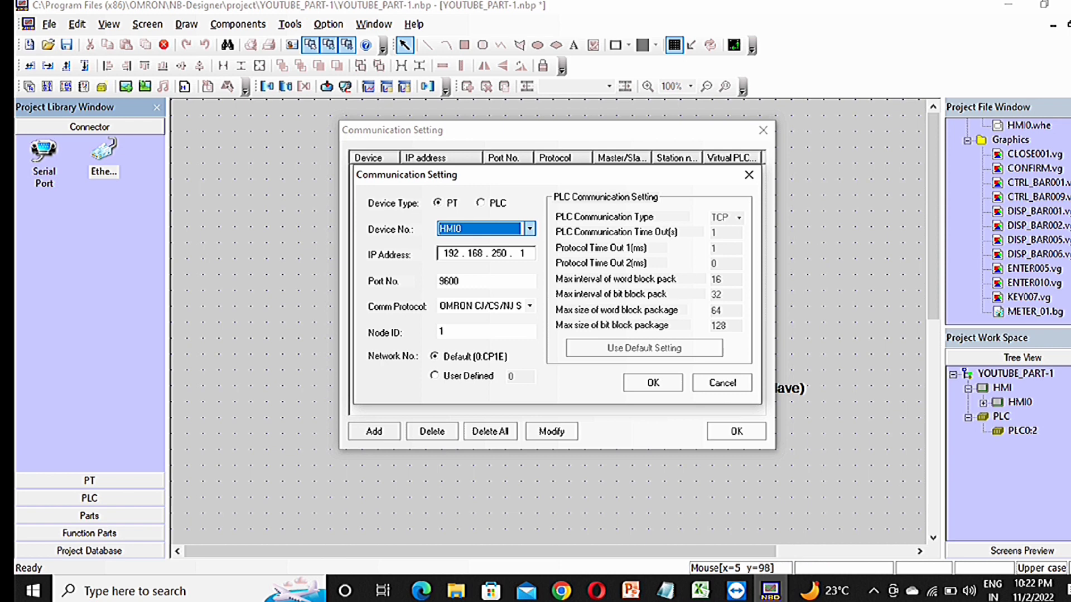
left_click(485, 332)
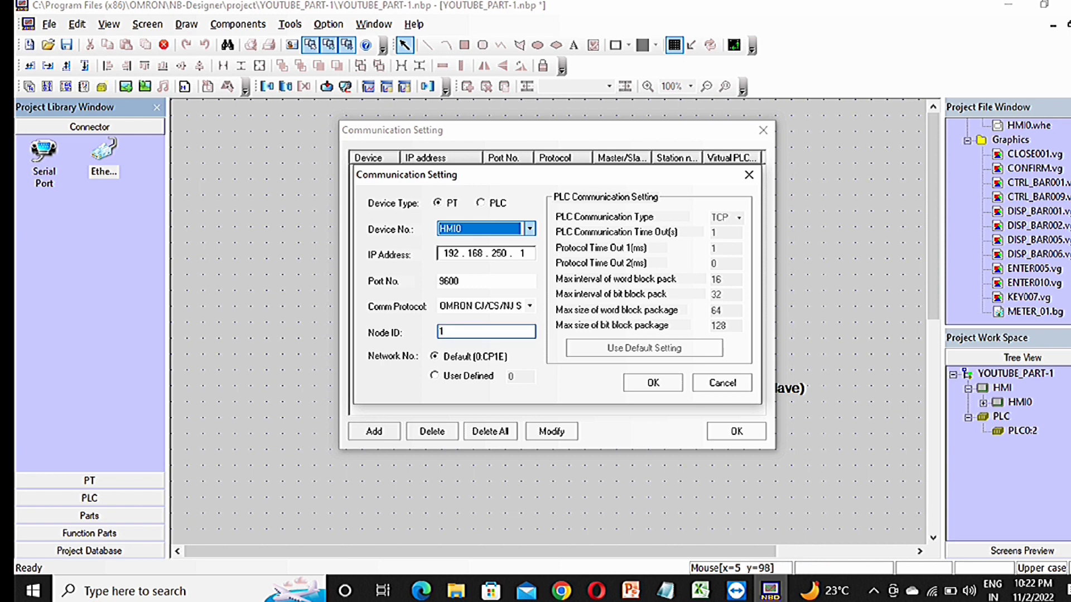
key("Return")
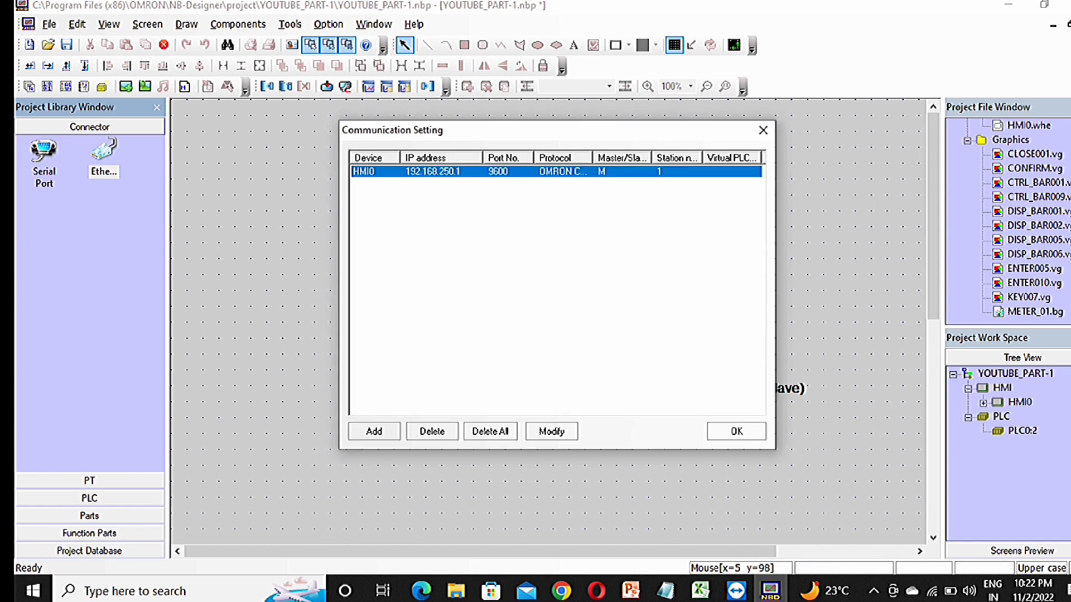
Step: Add PLC0 as a PLC device with IP address 192.168.250.2, port 9600 and node ID 2, and accept the communication settings
left_click(374, 431)
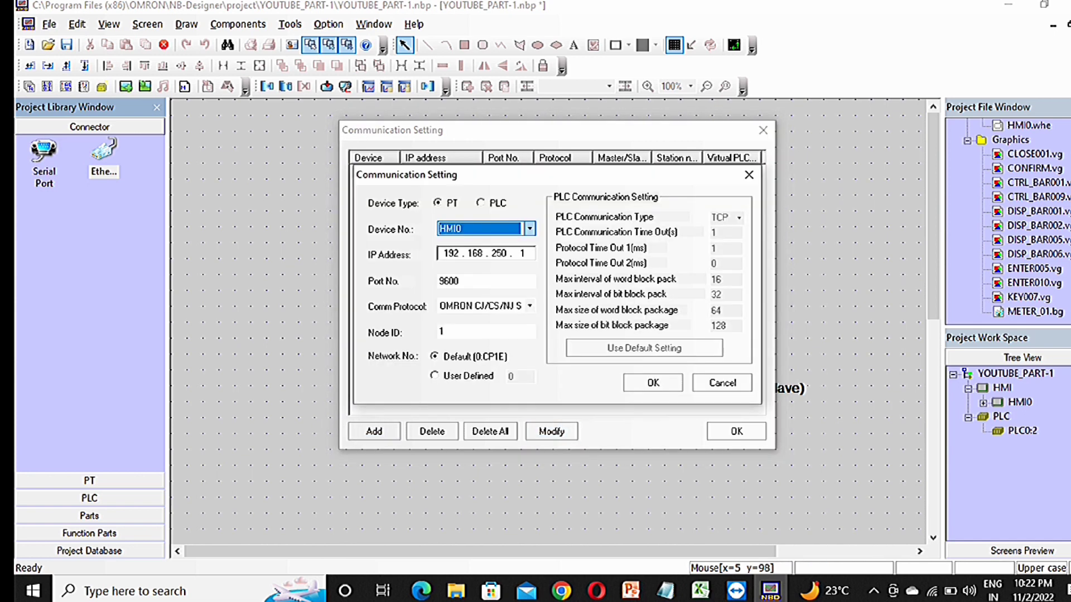
left_click(482, 203)
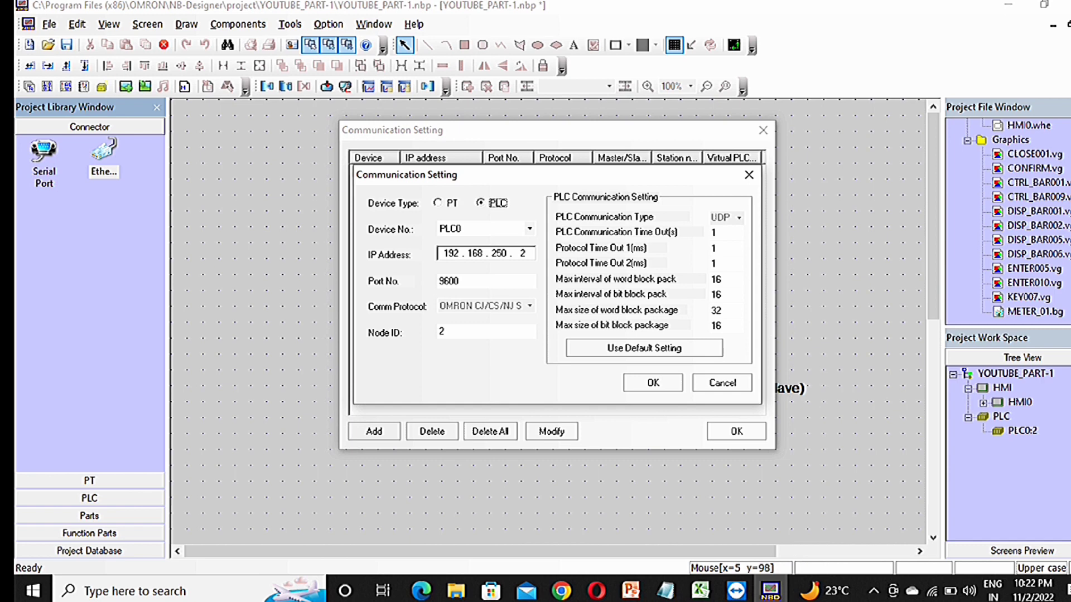
left_click(523, 253)
left_click(441, 331)
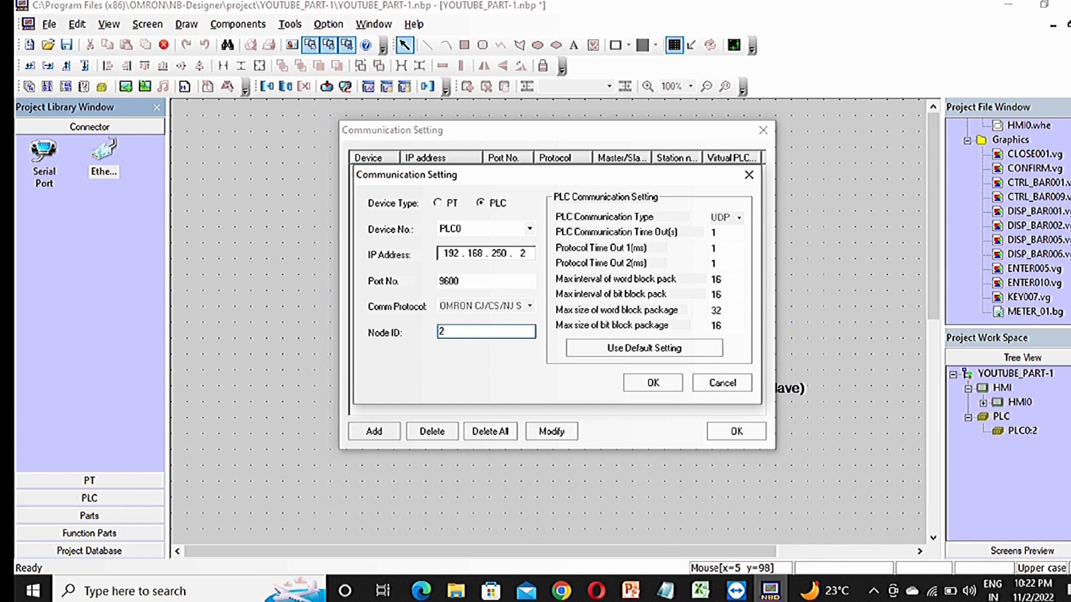
left_click(441, 281)
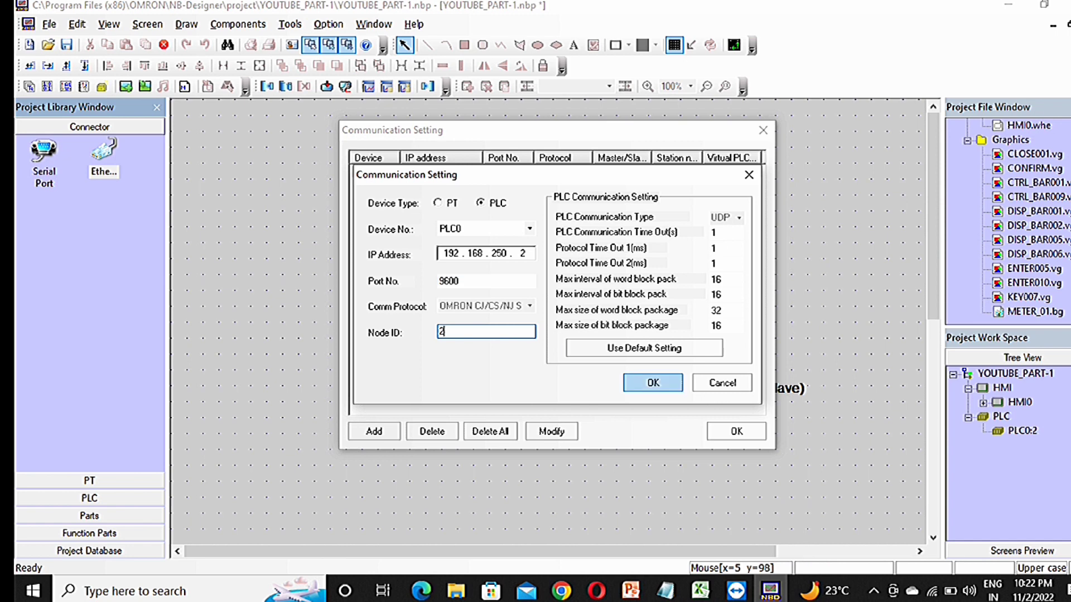
left_click(652, 382)
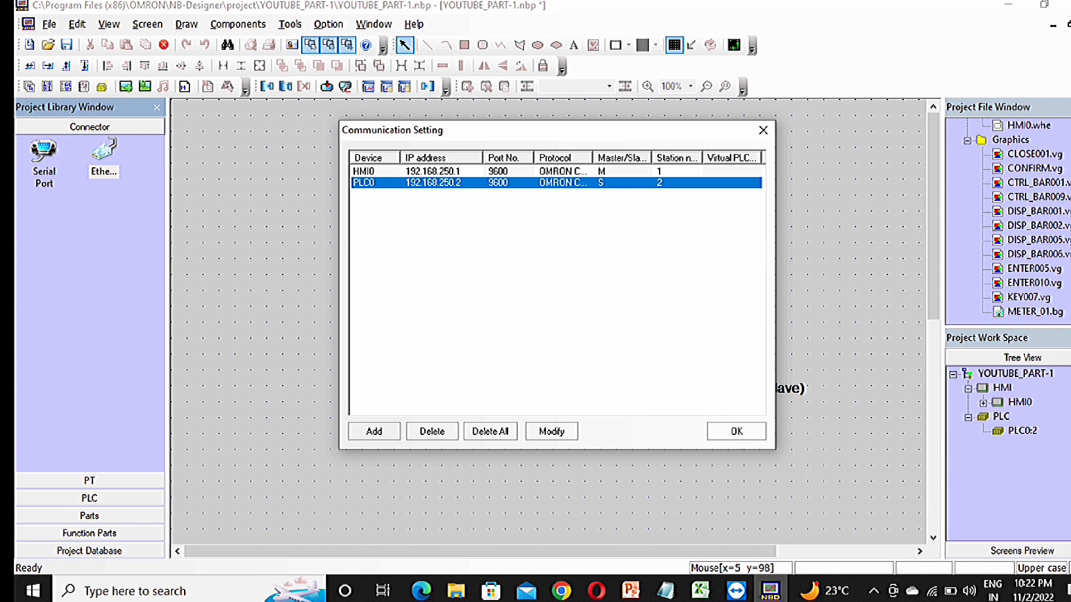
left_click(736, 431)
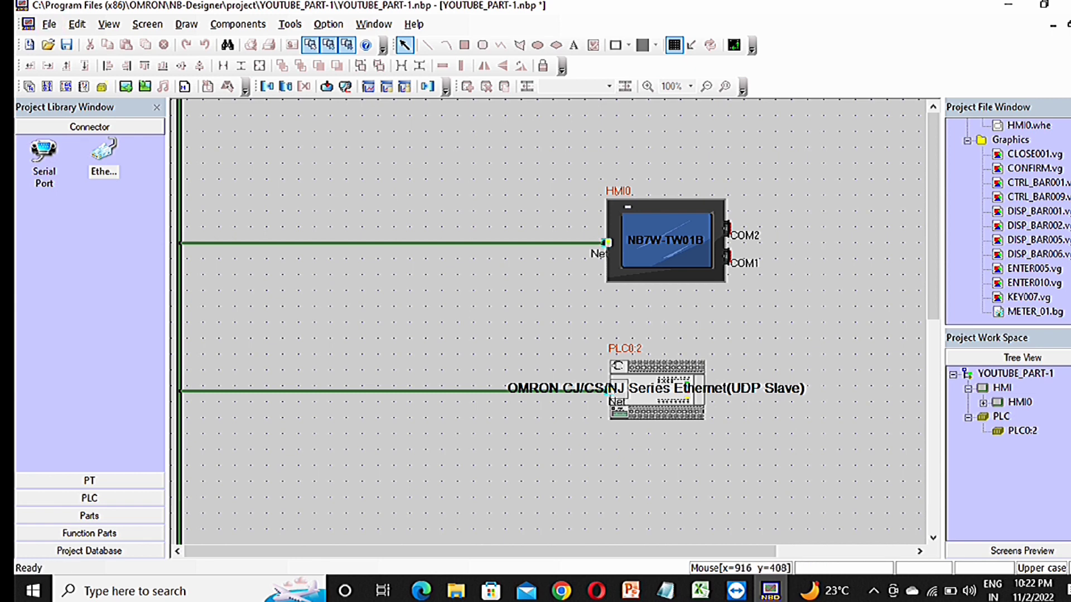
Step: Open HMI0 from the project tree for screen editing
double_click(1019, 402)
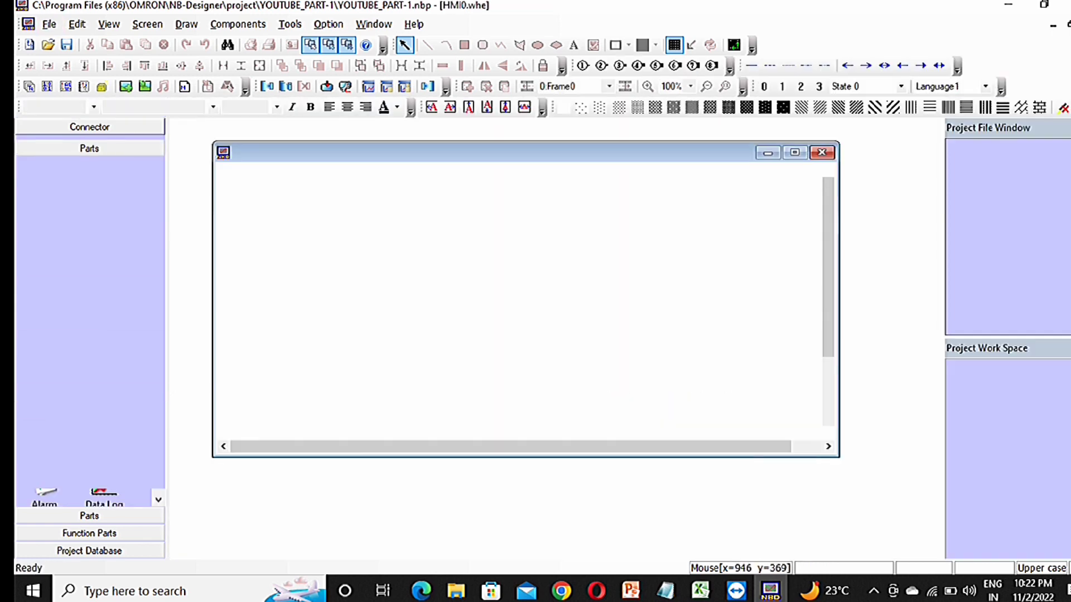